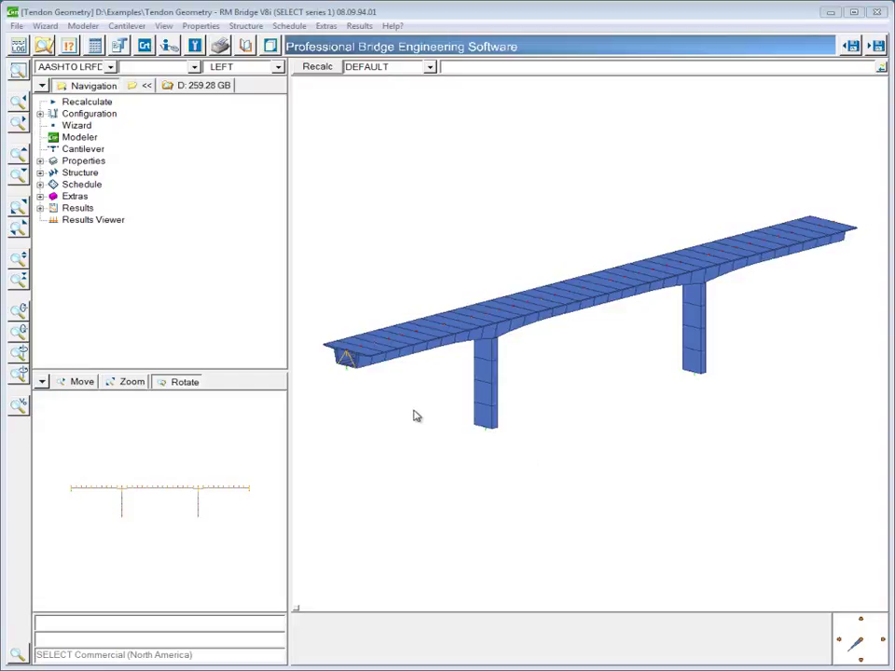
Step: Examine the 3D bridge model and its axis Axis1, cross section CBox1example and main girder segment MG in the Modeler
mouse_move(416, 419)
left_mouse_down()
mouse_move(419, 434)
mouse_move(419, 423)
mouse_move(453, 463)
mouse_move(425, 458)
mouse_move(419, 408)
left_mouse_up()
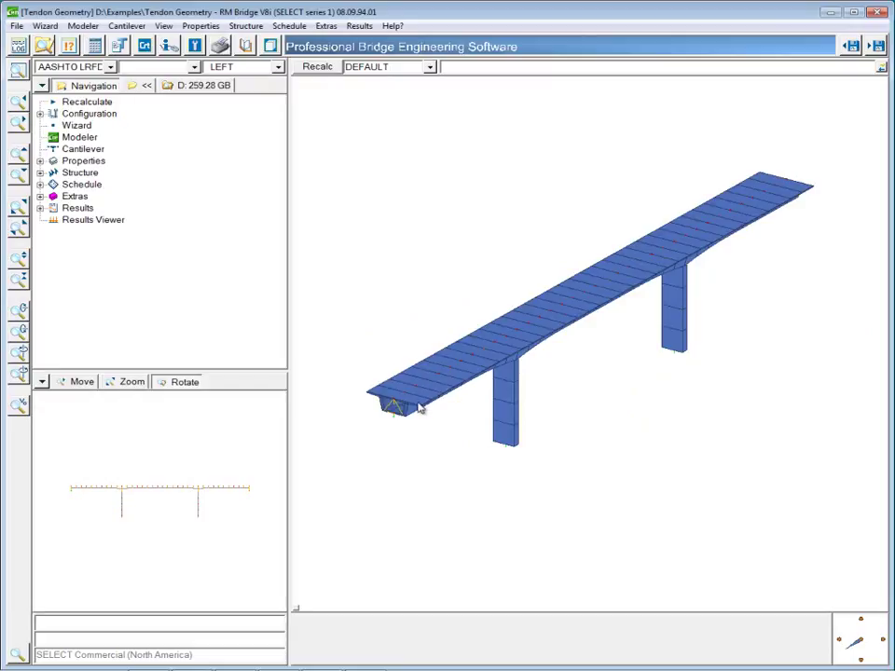
left_click_drag(569, 435, 467, 416)
left_click_drag(524, 387, 610, 366)
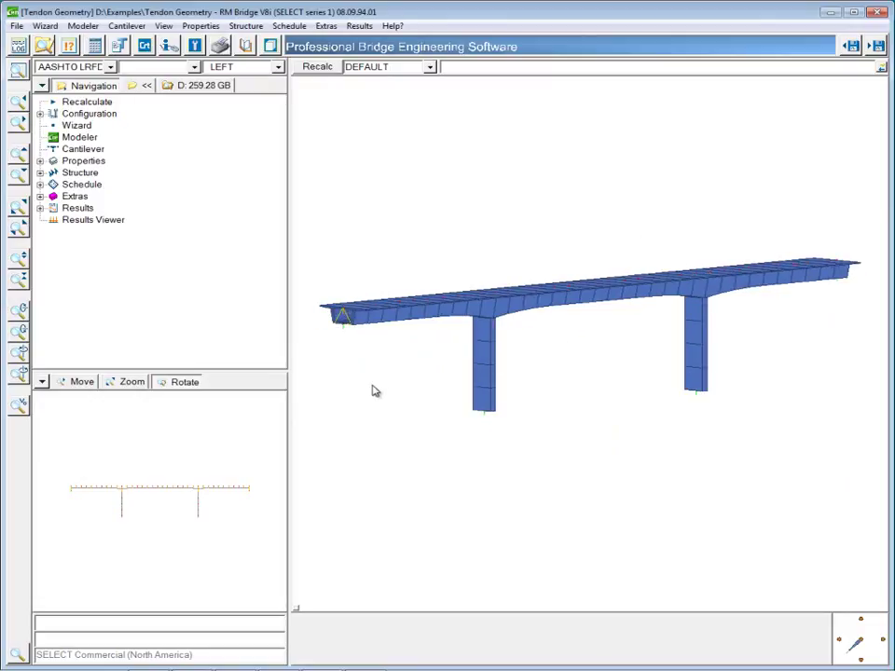
left_click(87, 140)
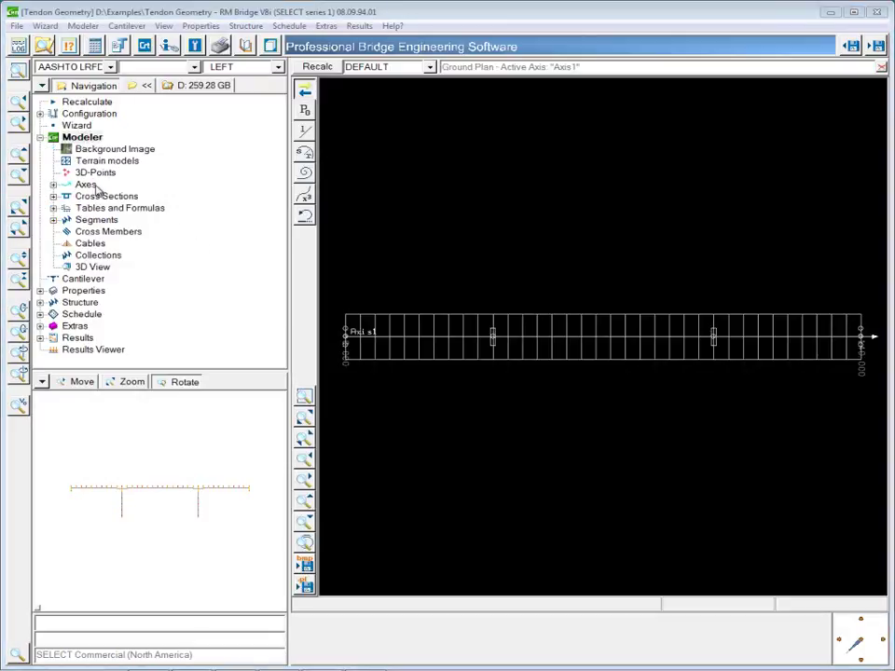
double_click(82, 185)
double_click(101, 197)
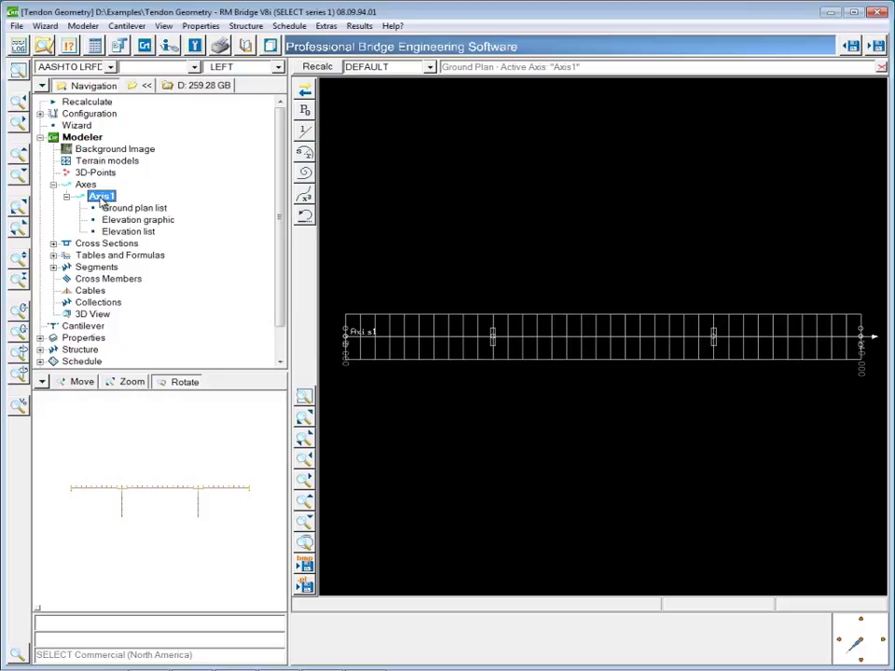
left_click(53, 184)
left_click(53, 196)
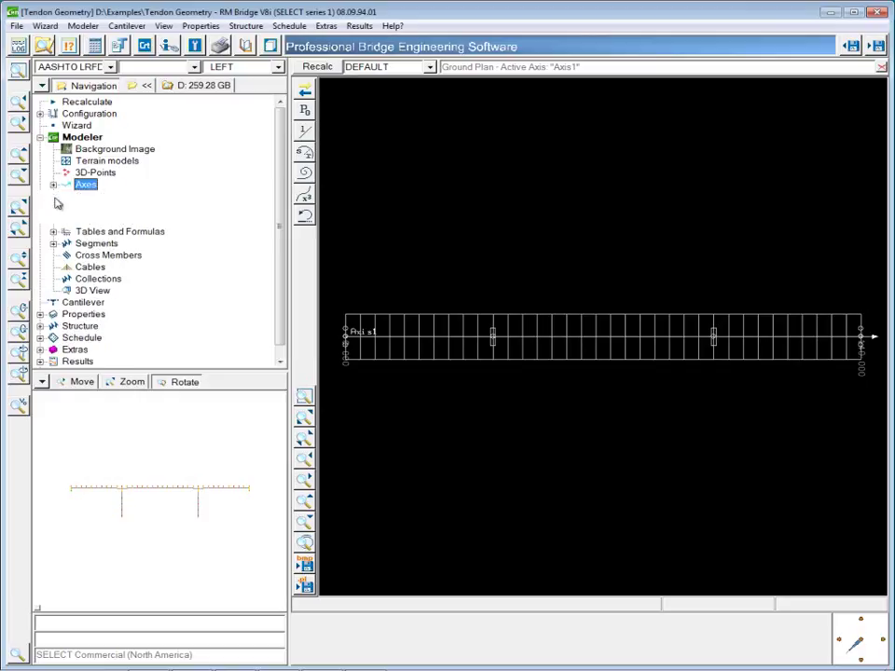
double_click(96, 208)
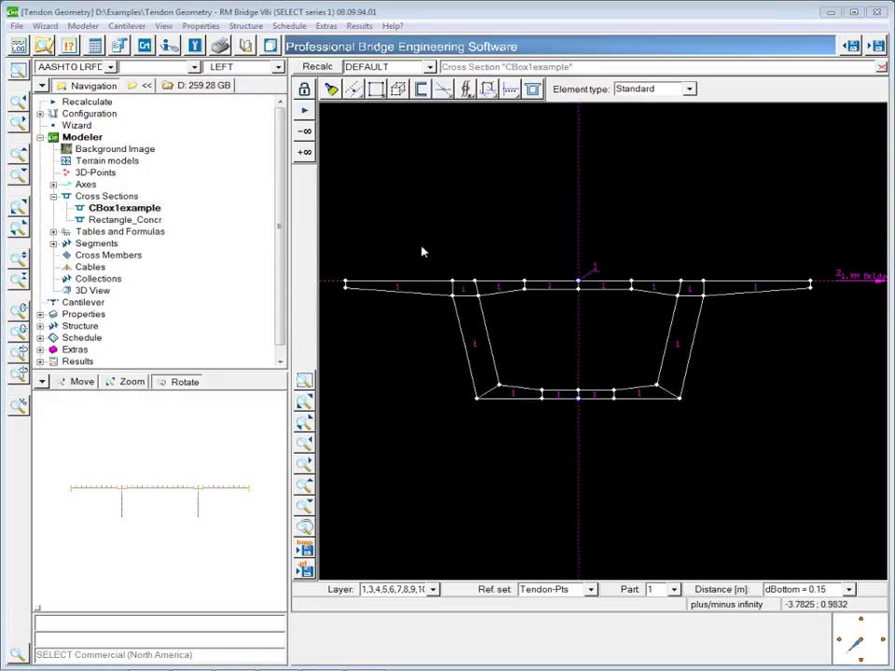
double_click(96, 243)
double_click(96, 254)
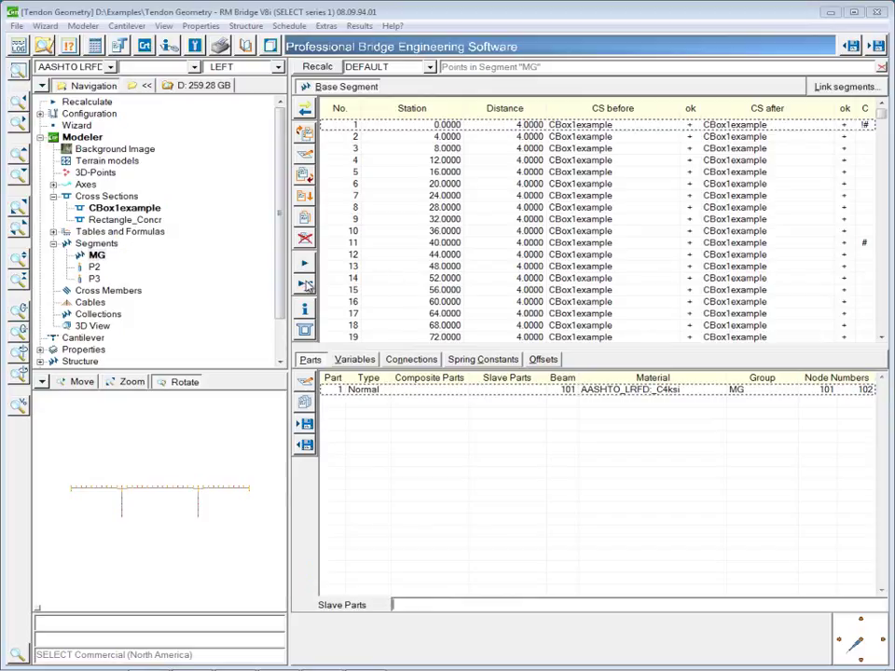
left_click(53, 244)
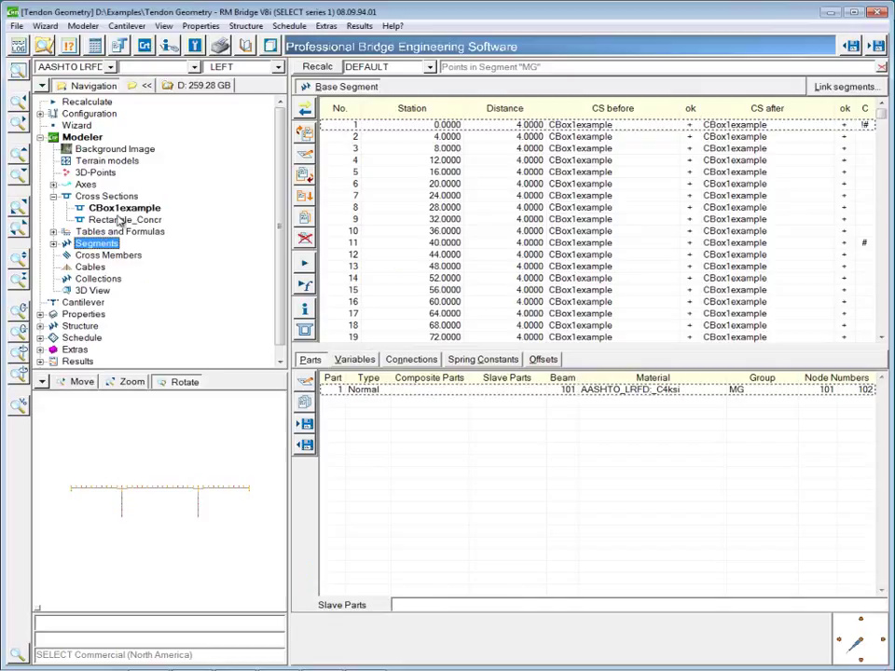
Step: Examine the CBox1example cross section with layer 2 shown and hidden, including its top and bottom reference points
left_click(120, 209)
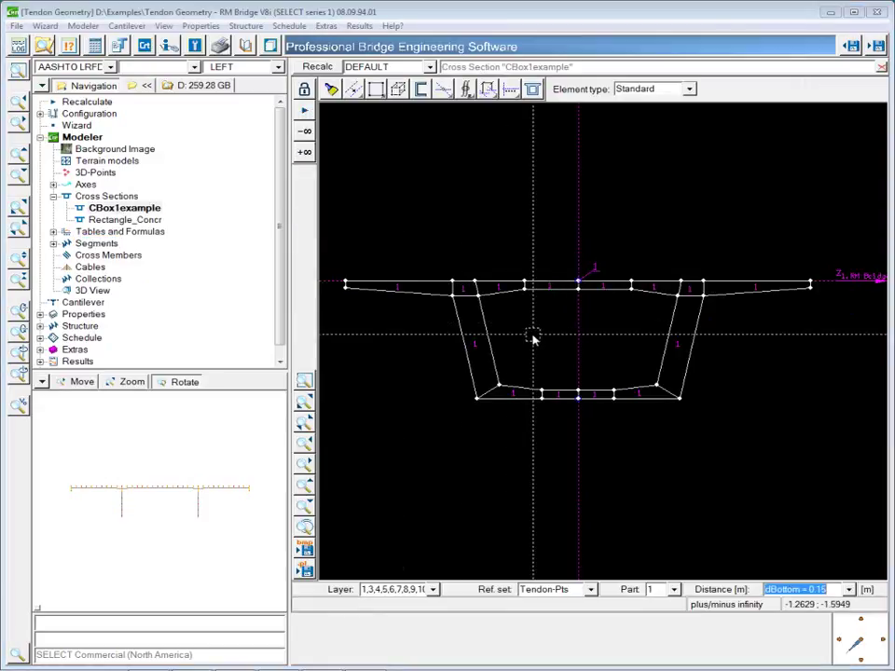
left_click(433, 589)
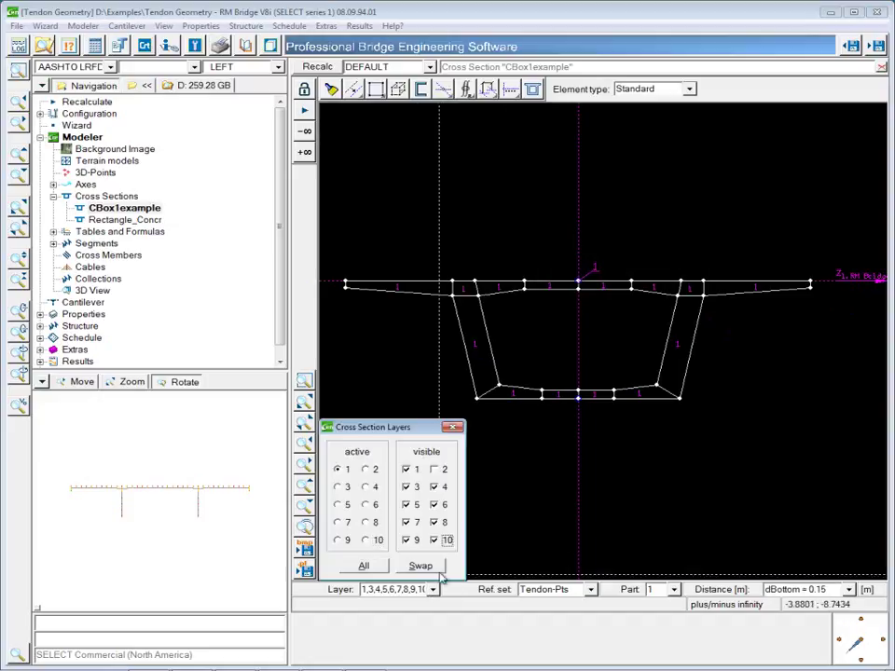
left_click(435, 470)
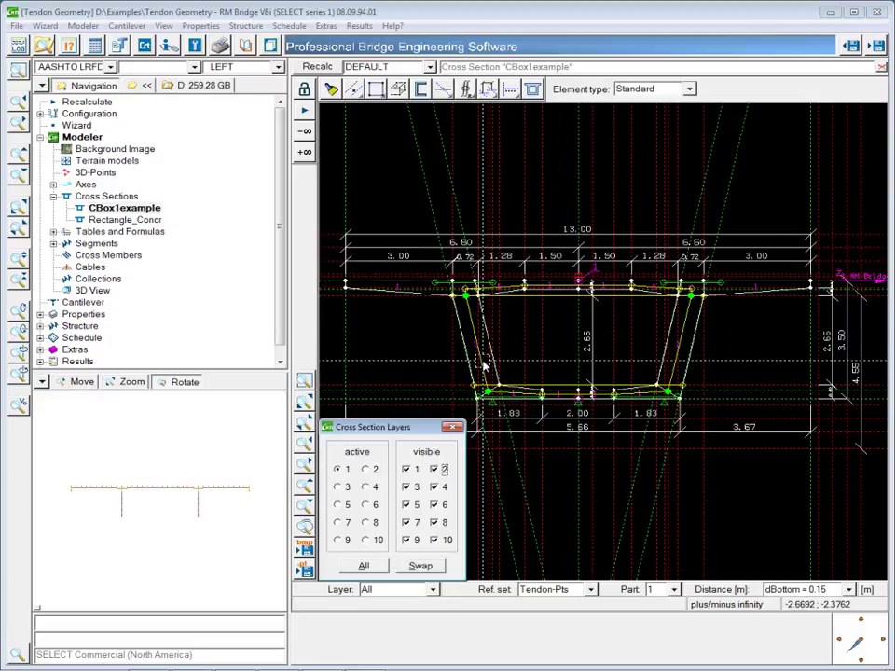
left_click(434, 469)
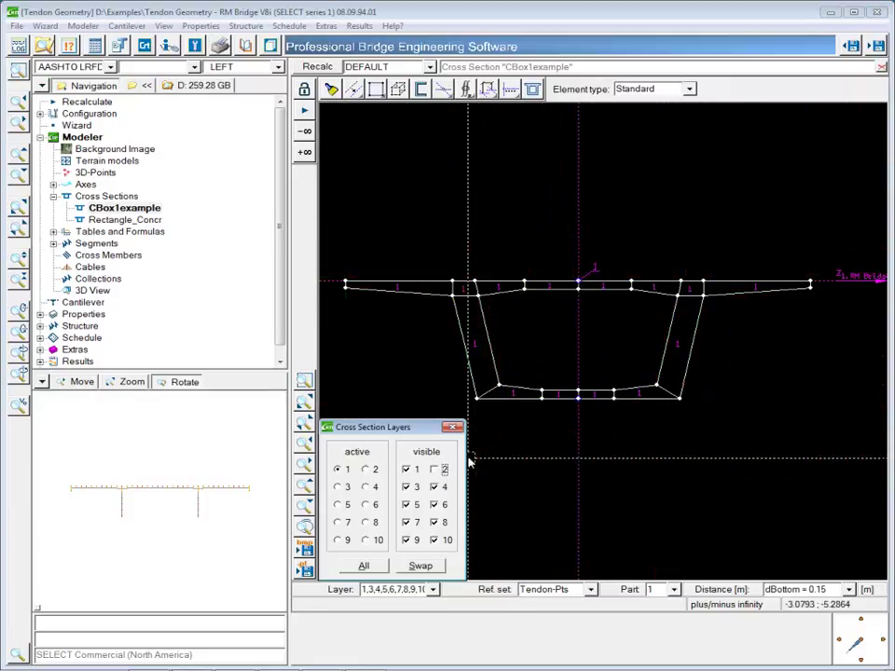
left_click(453, 427)
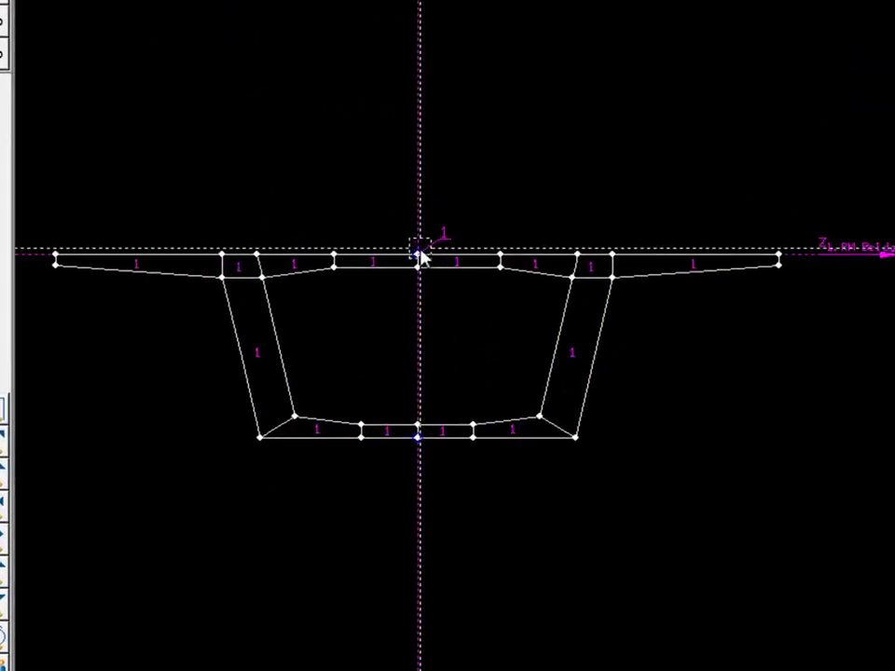
left_click(418, 255)
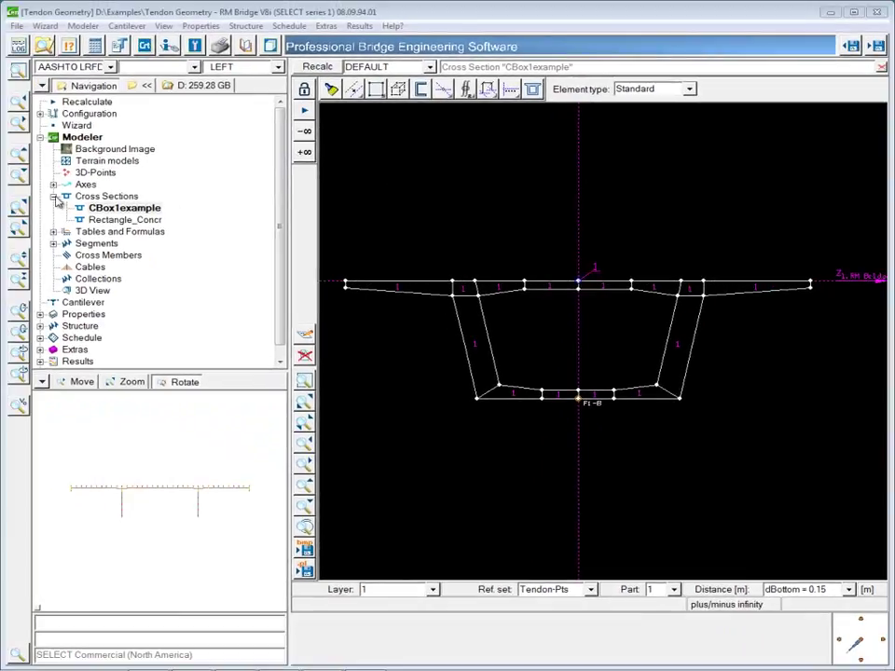
left_click(53, 196)
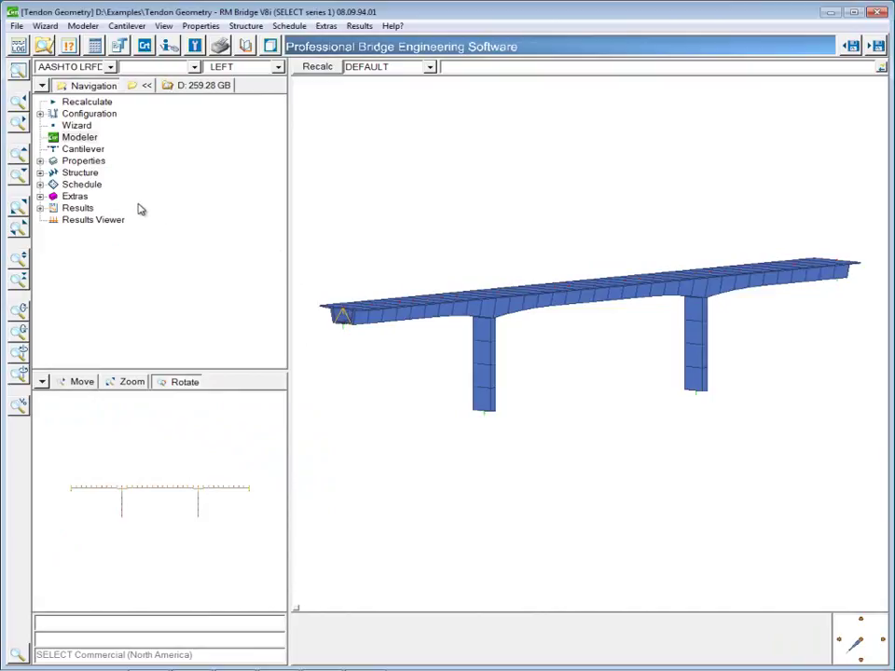
Step: Start a new internal tendon 1 in the structure's tendon element assignment, with Master profile as its geometry
left_click(40, 173)
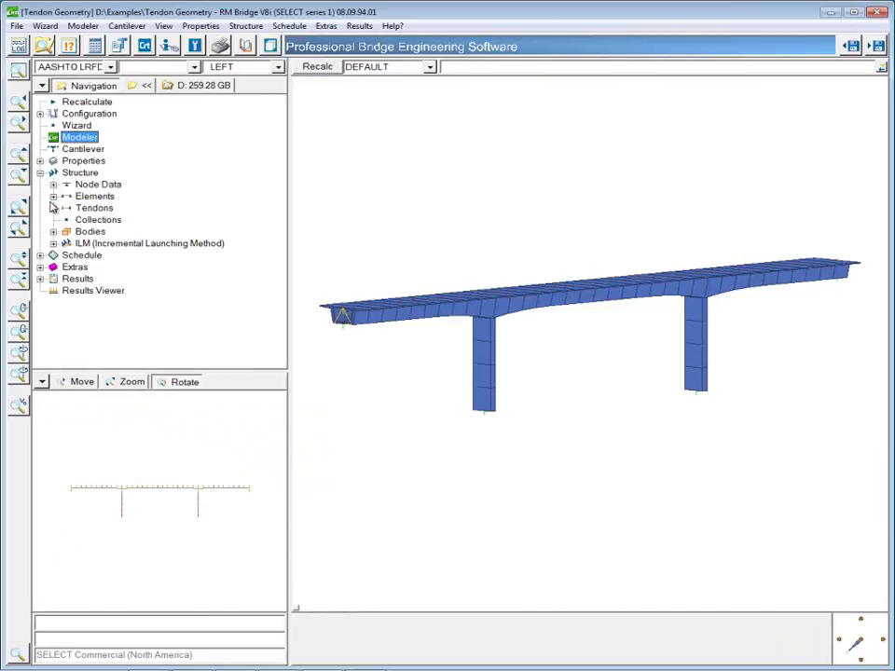
left_click(53, 207)
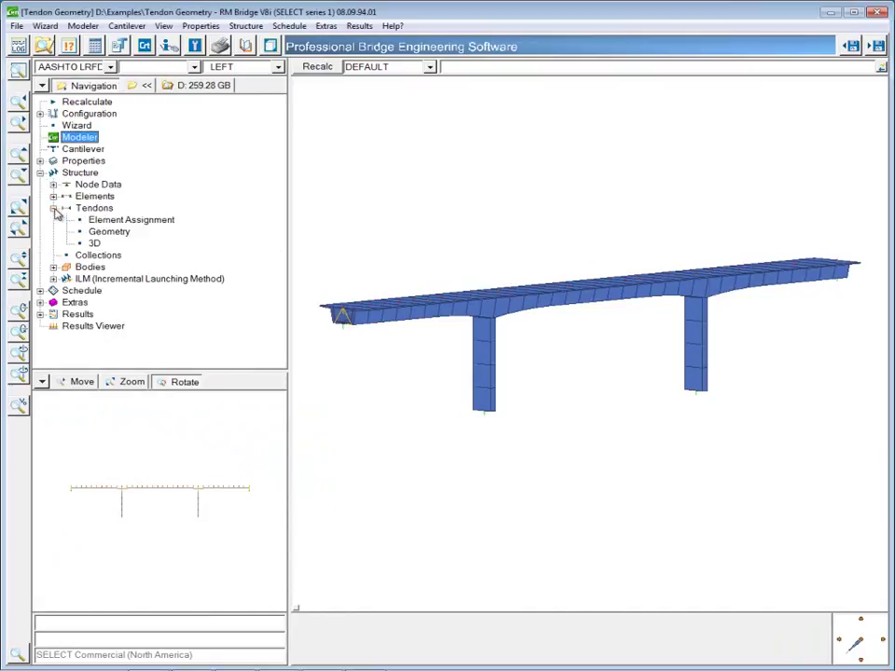
left_click(161, 225)
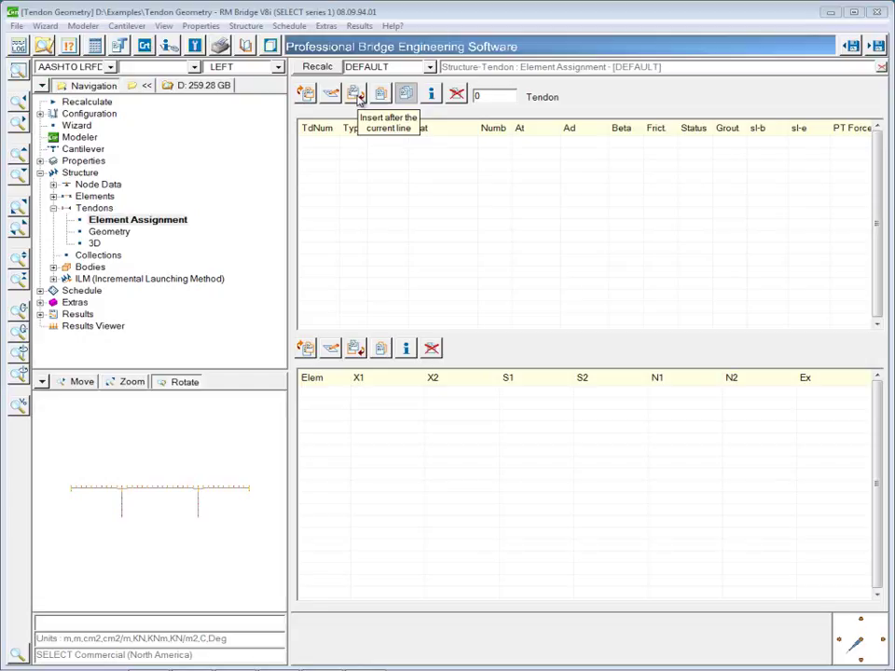
left_click(357, 96)
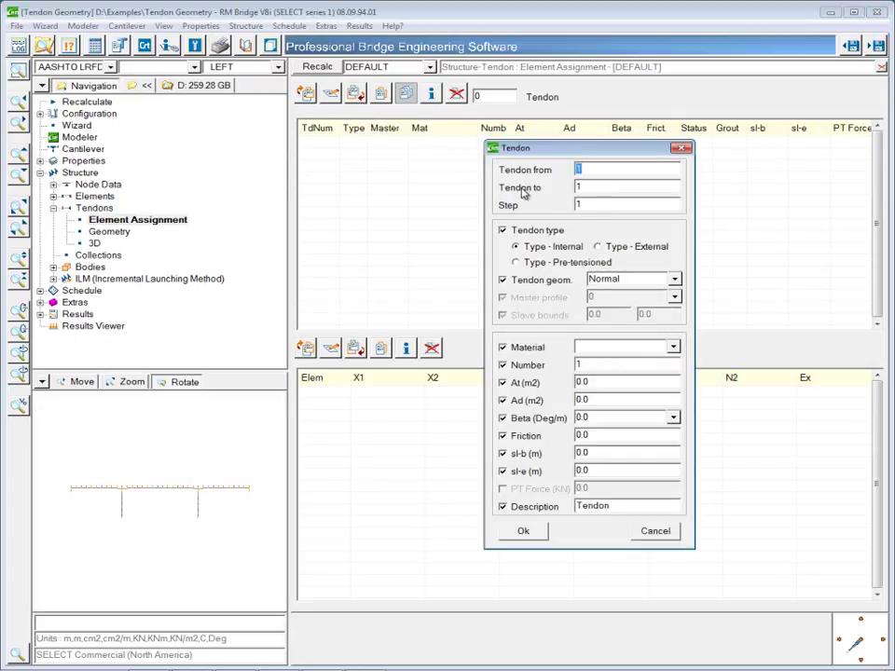
left_click(673, 280)
left_click(545, 318)
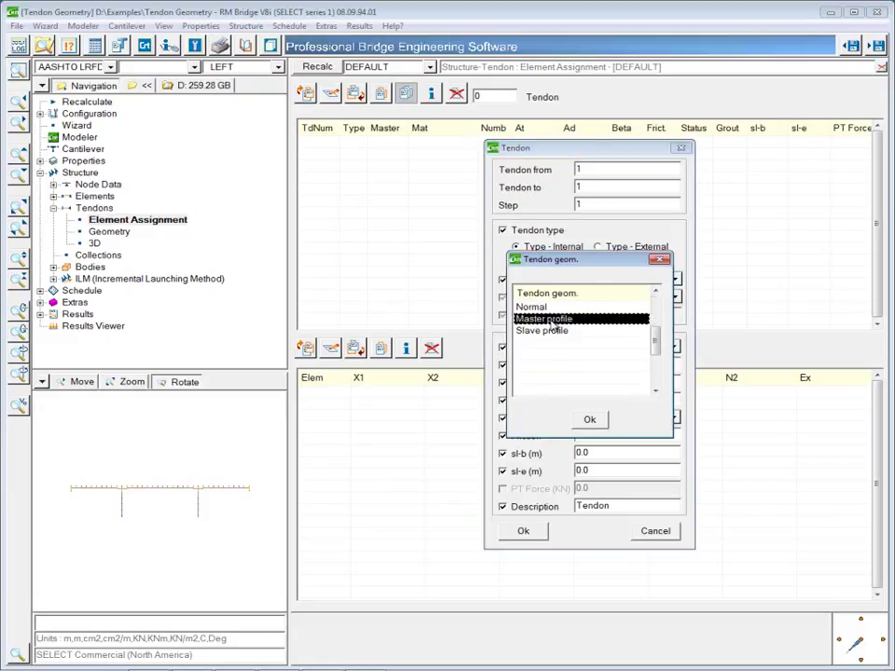
left_click(589, 421)
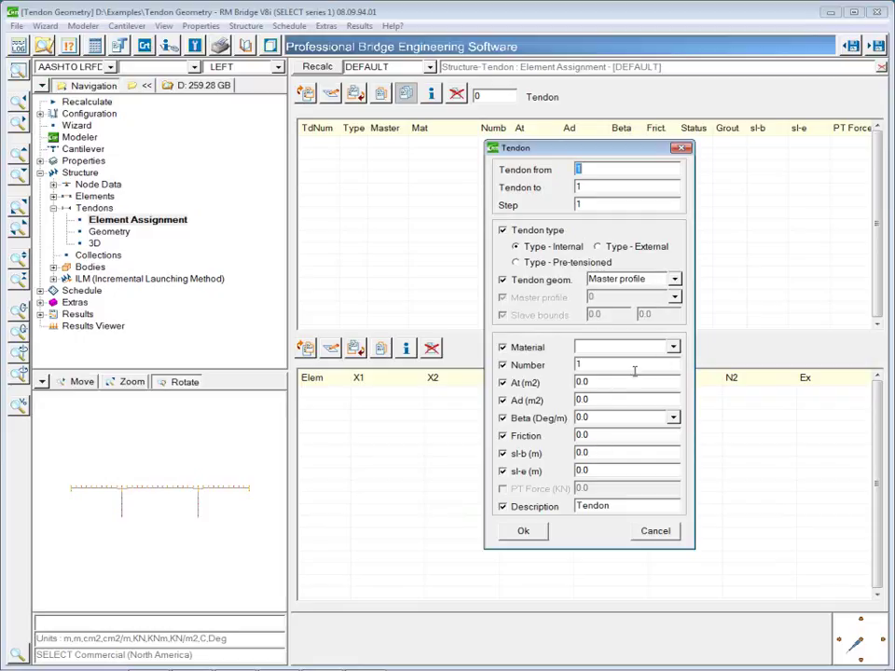
Step: Set the tendon's material to AASHTO_LRFD _PTtendGr270 and add the tendon to the list
left_click(672, 346)
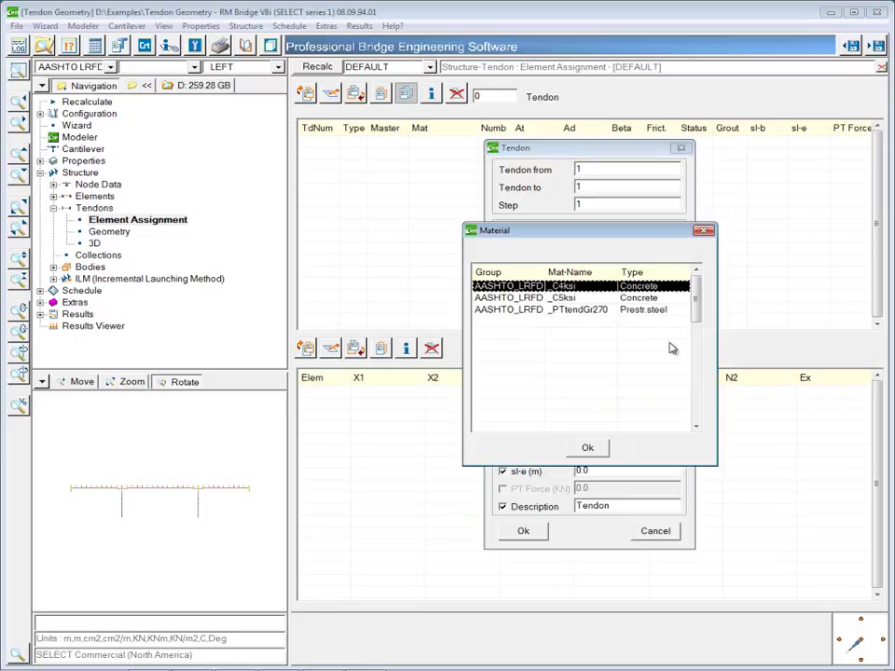
left_click(578, 309)
left_click(587, 447)
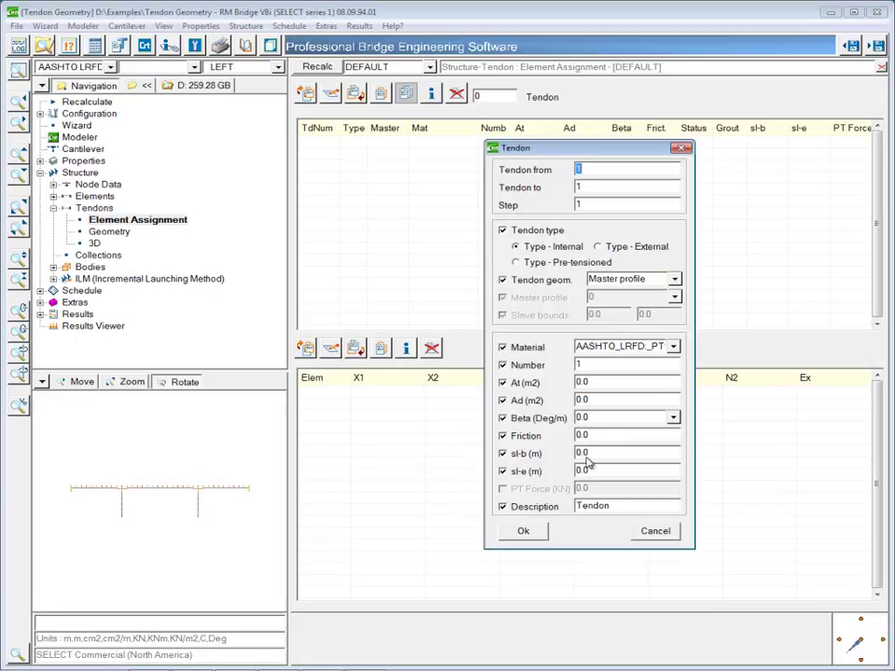
left_click(533, 533)
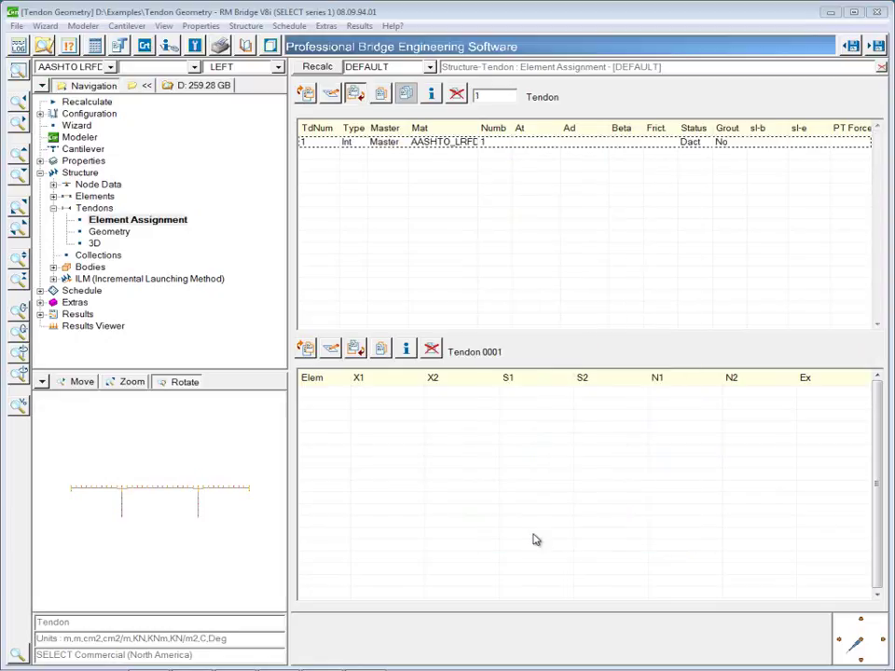
Step: Assign elements 101 to 135 with step 1 to tendon 1
left_click(358, 353)
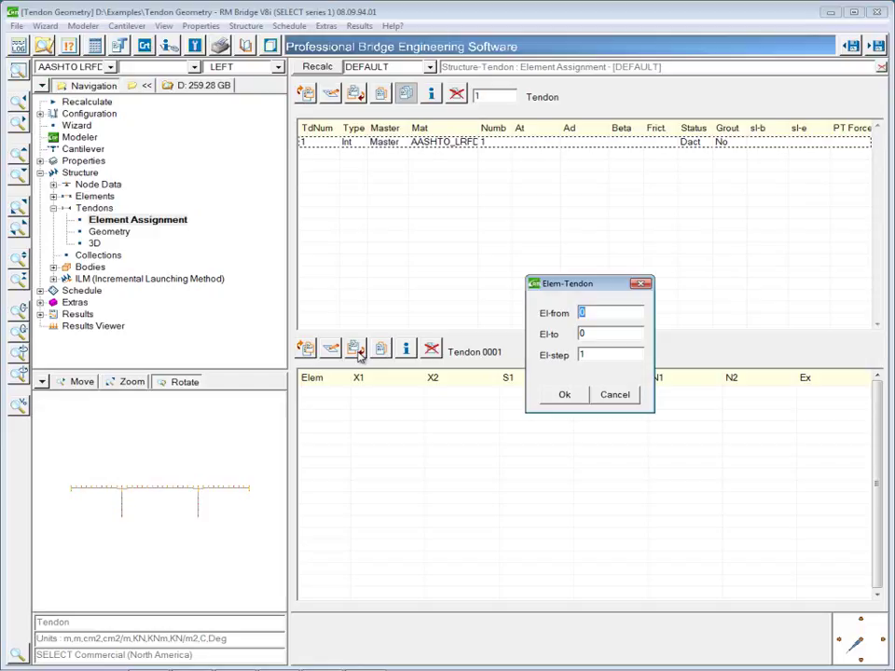
type("01")
left_click(598, 334)
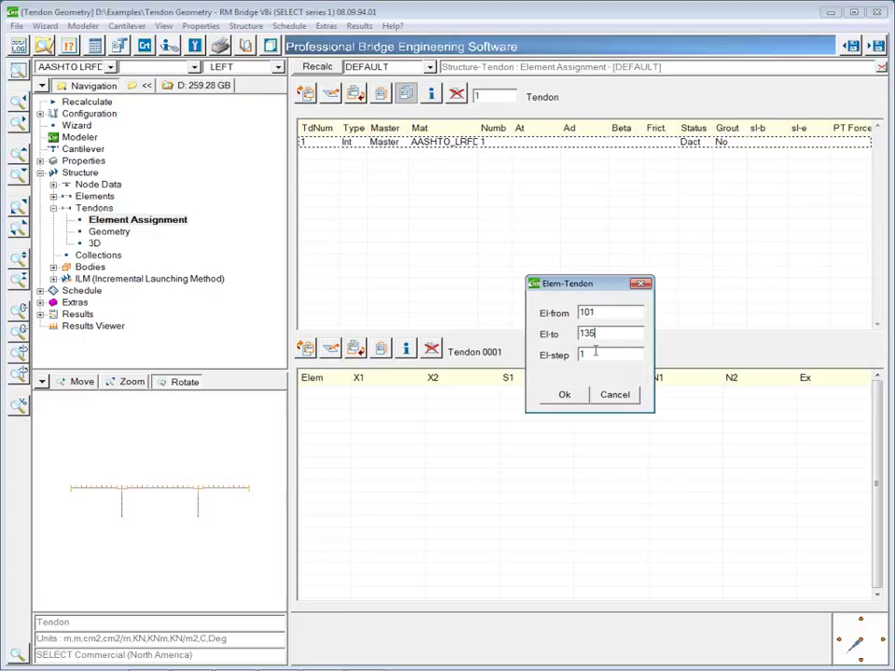
left_click(565, 395)
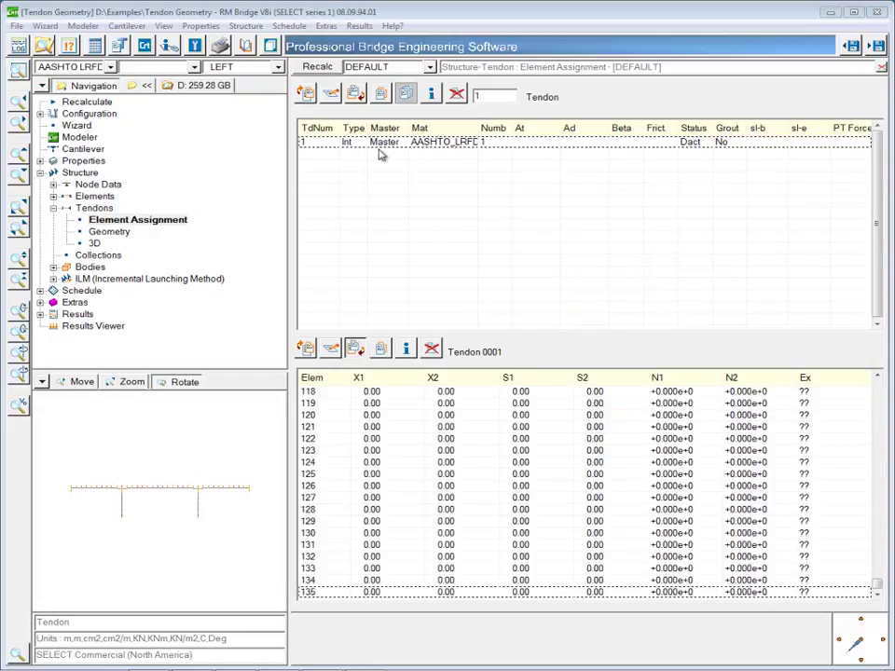
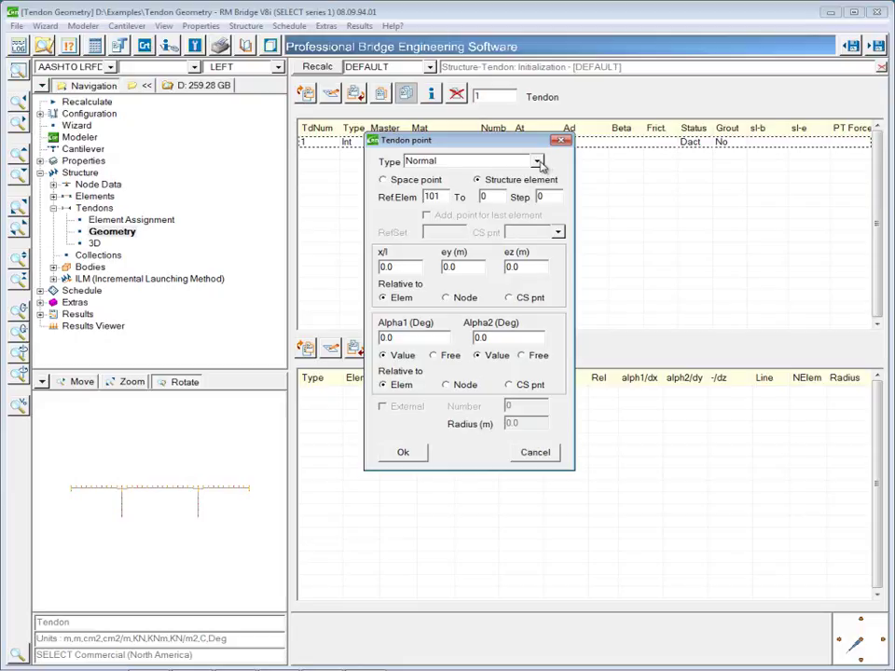
Step: Examine the available tendon point types and the element, node, CS point and fixed or free angle options for the new point
left_click(538, 162)
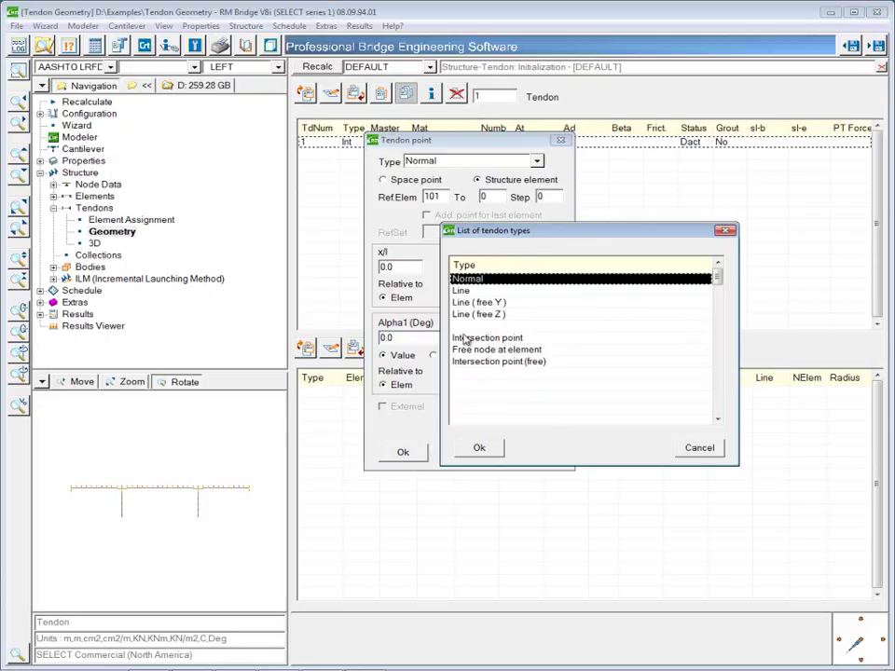
left_click(491, 451)
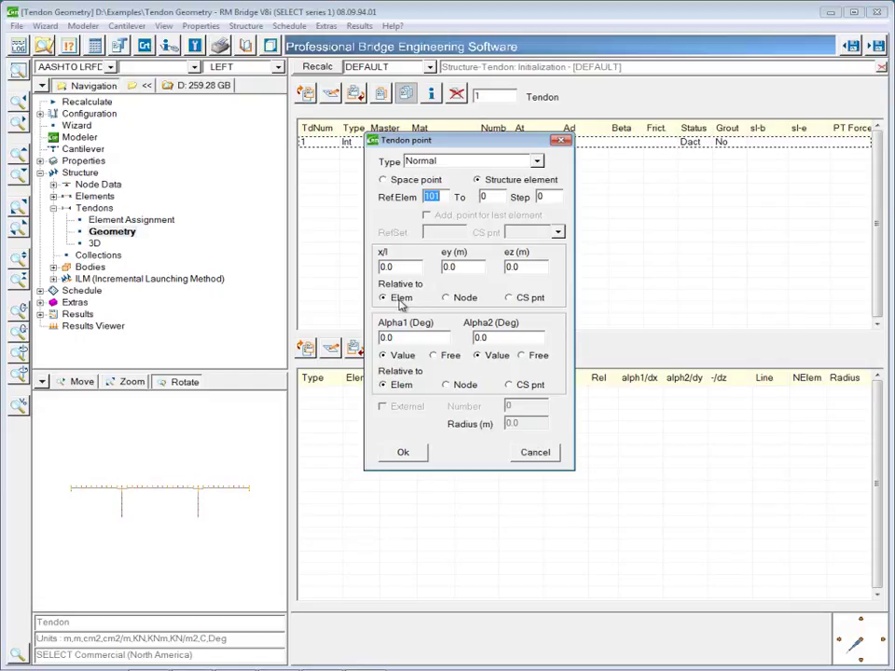
left_click(458, 298)
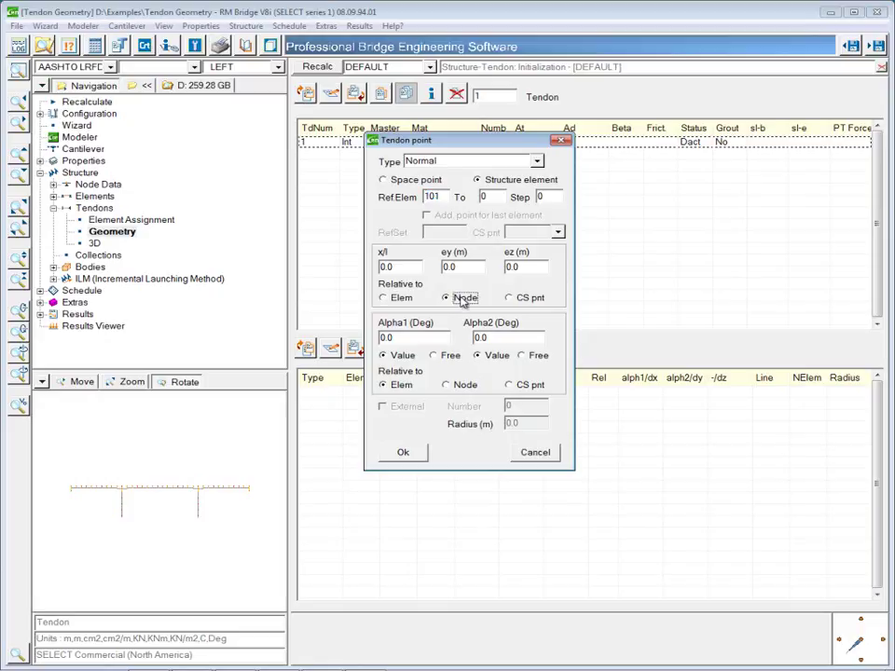
left_click(509, 298)
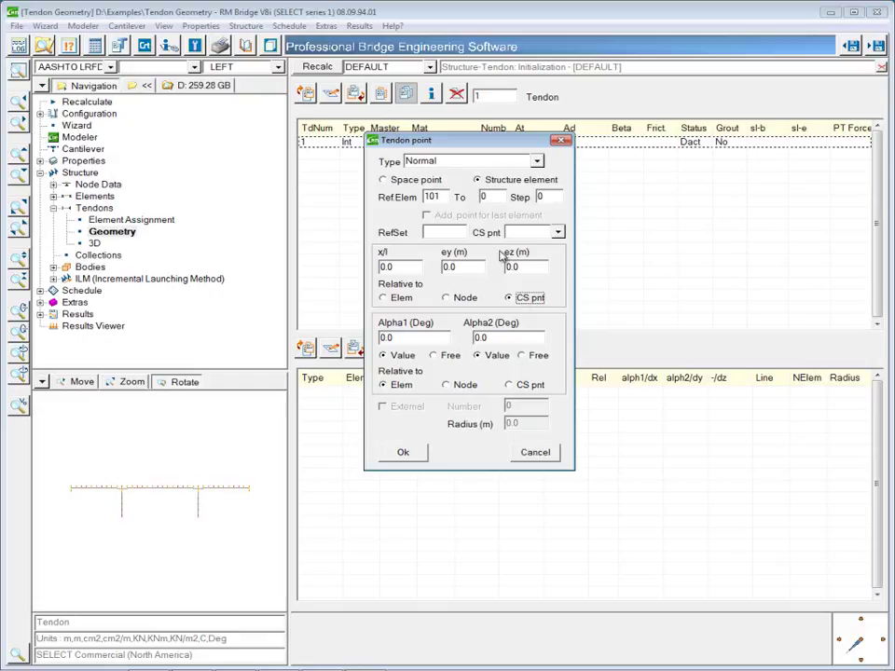
left_click(402, 299)
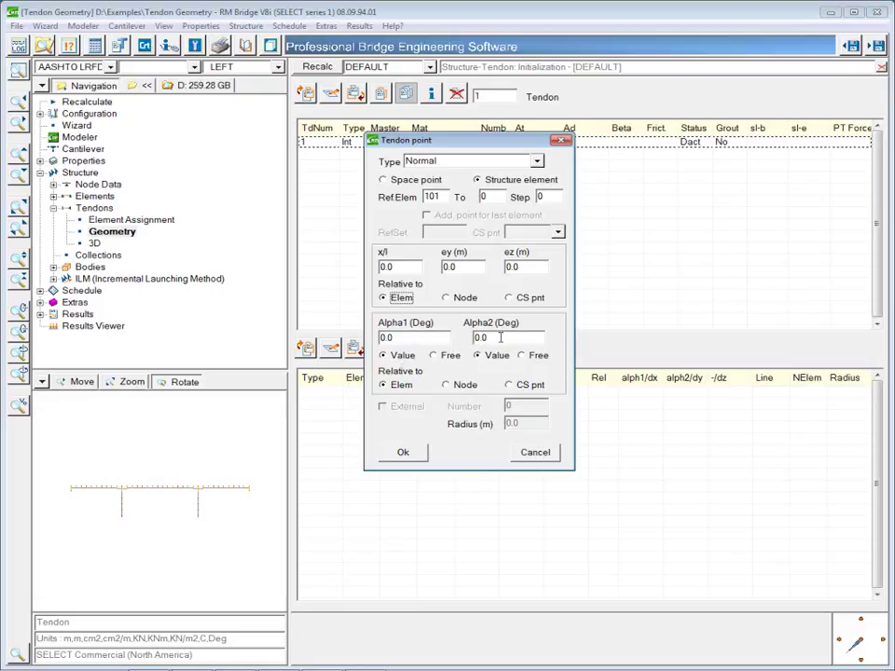
left_click(437, 356)
left_click(527, 356)
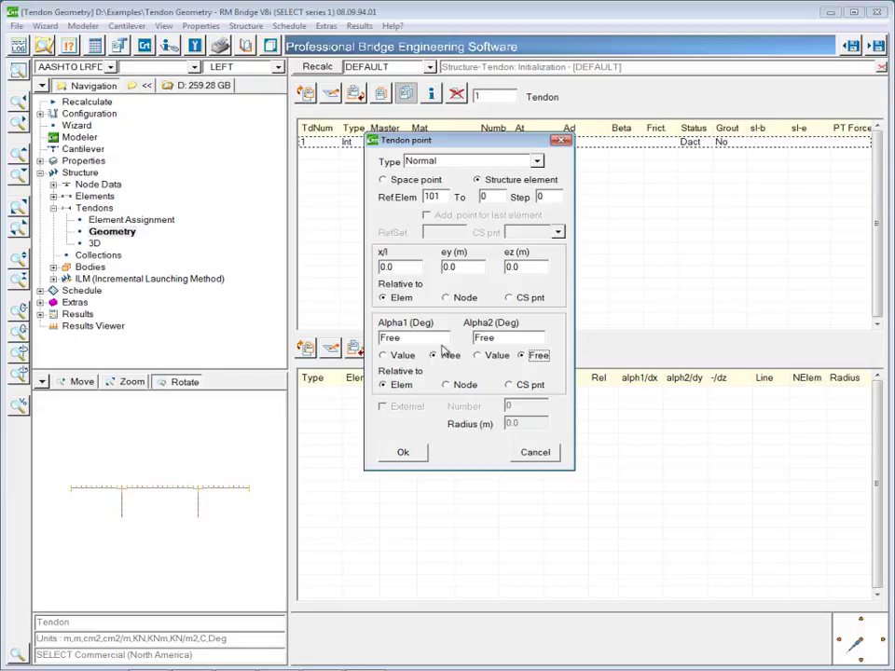
left_click(389, 356)
left_click(488, 357)
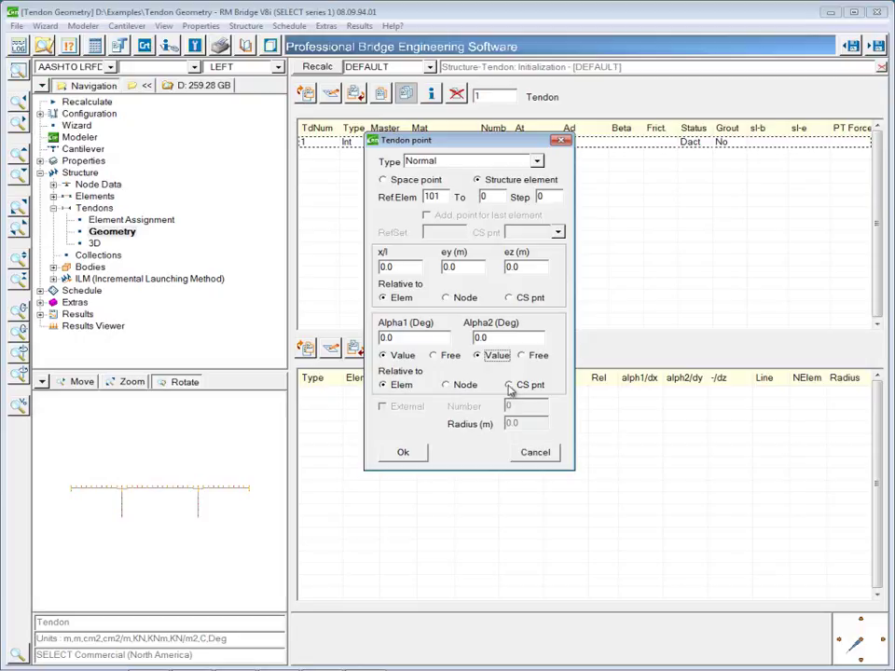
Step: Add the Normal tendon point at element 101 with zero element offsets and both angles free, and view it in the tendon graphic
left_click(441, 357)
left_click(535, 355)
left_click(403, 452)
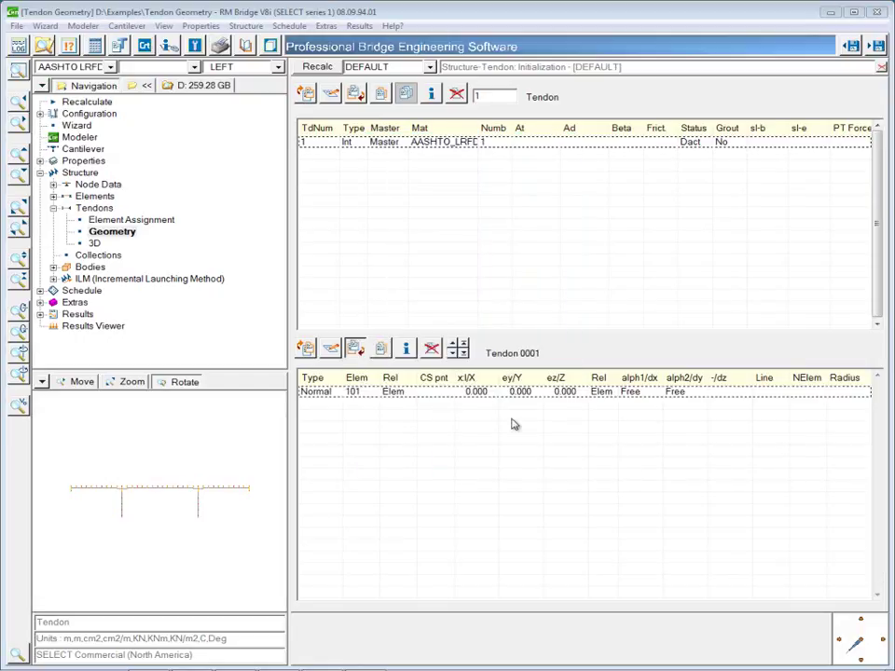
left_click(407, 350)
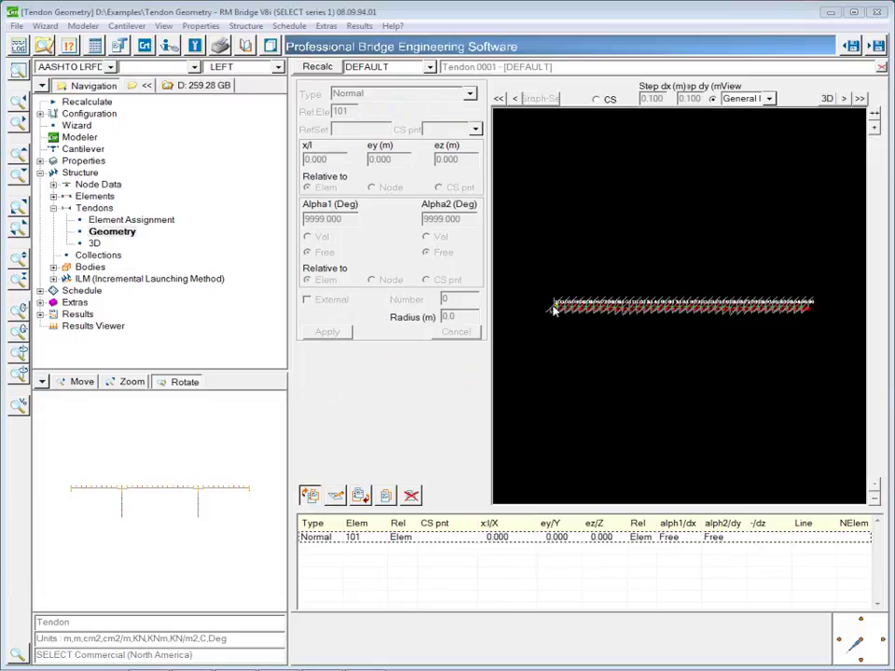
scroll(579, 323, "up", 5)
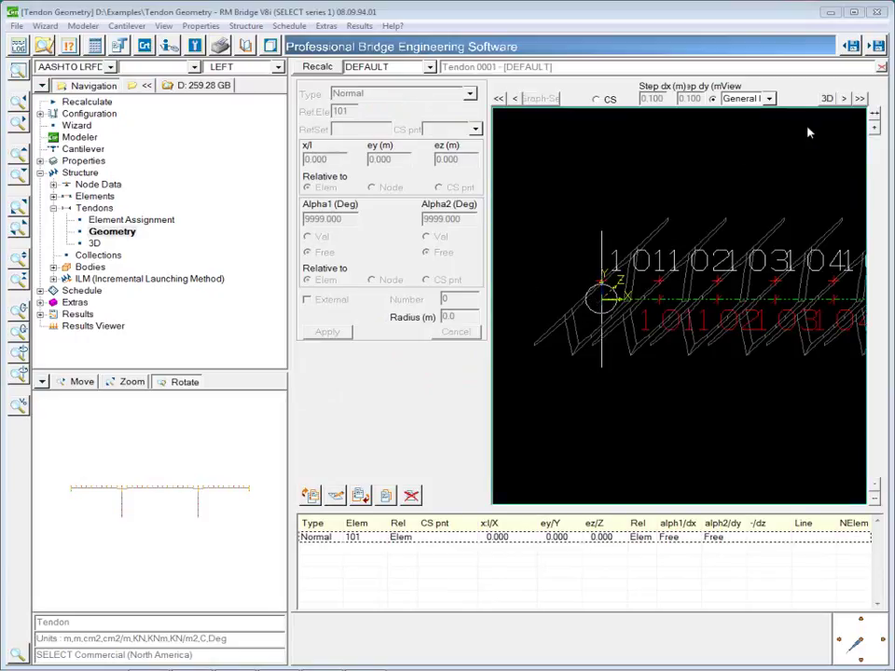
key("Escape")
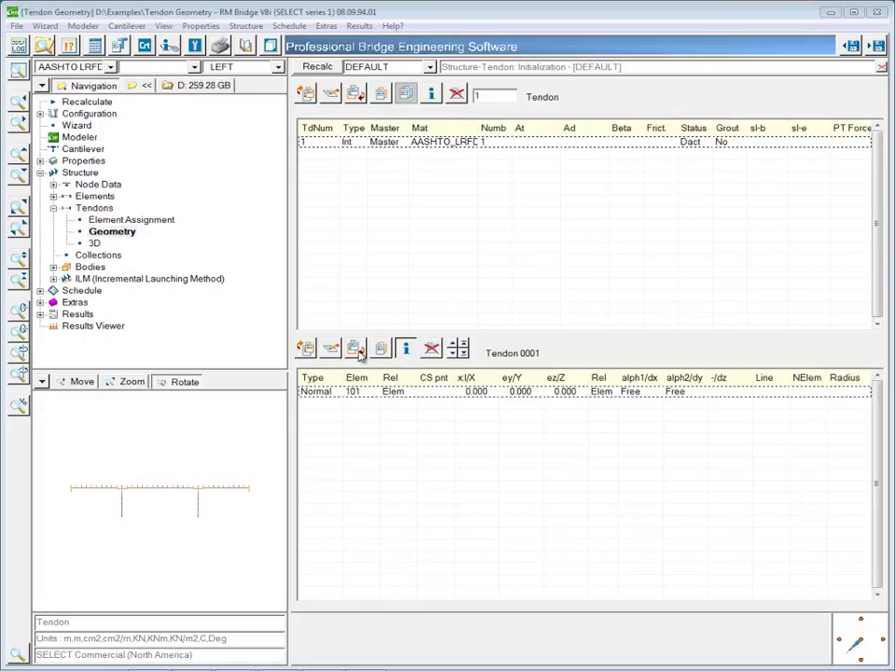
Step: Start a new Normal tendon point at element 104, positioned relative to a cross-section point
left_click(356, 350)
left_click_drag(610, 184, 529, 201)
left_click_drag(470, 256, 459, 257)
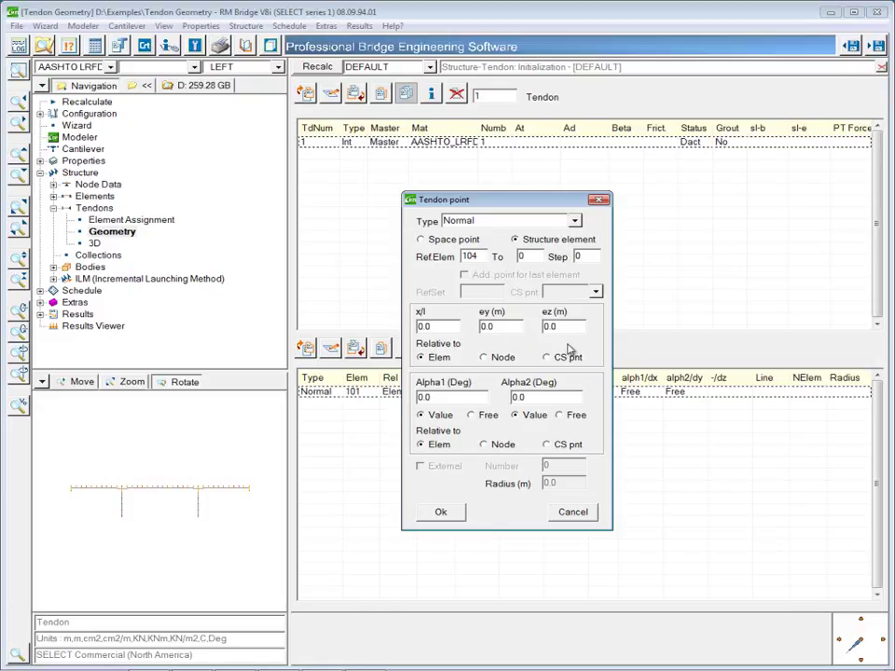
left_click(500, 357)
double_click(501, 328)
left_click(547, 358)
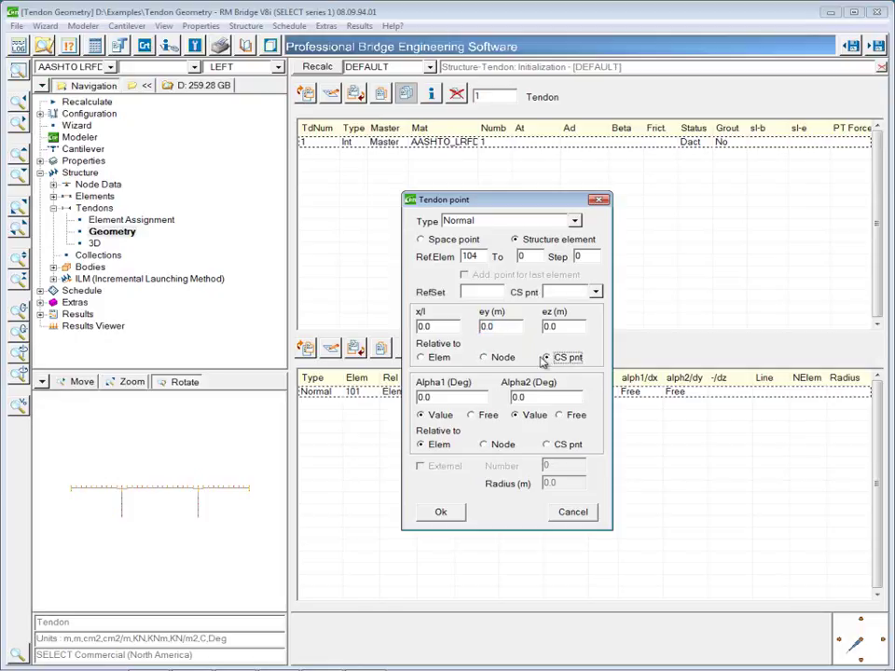
Step: Choose Fi-B from the StressPoints reference set as the reference point for the element 104 tendon point
left_click(595, 293)
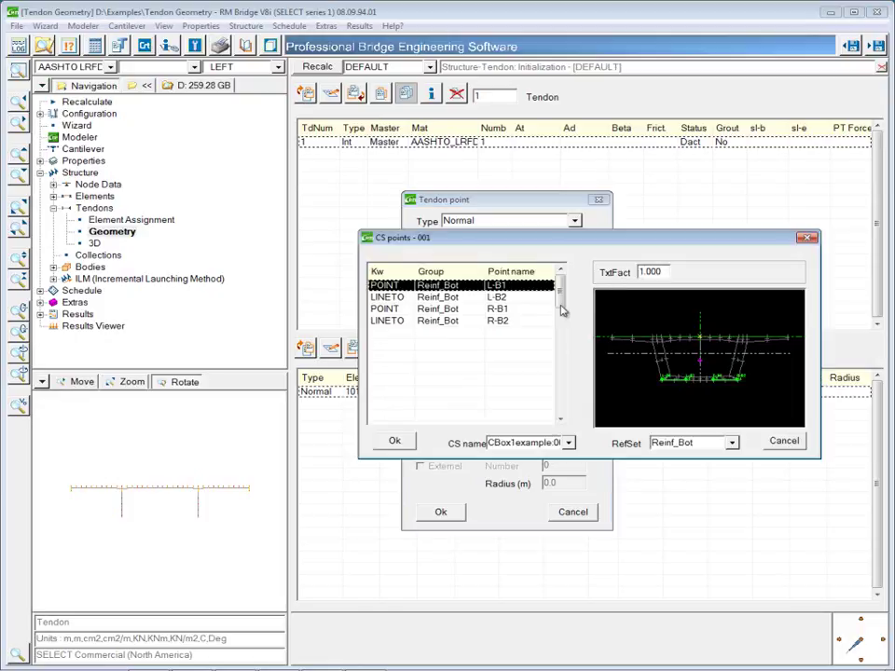
left_click_drag(589, 240, 531, 232)
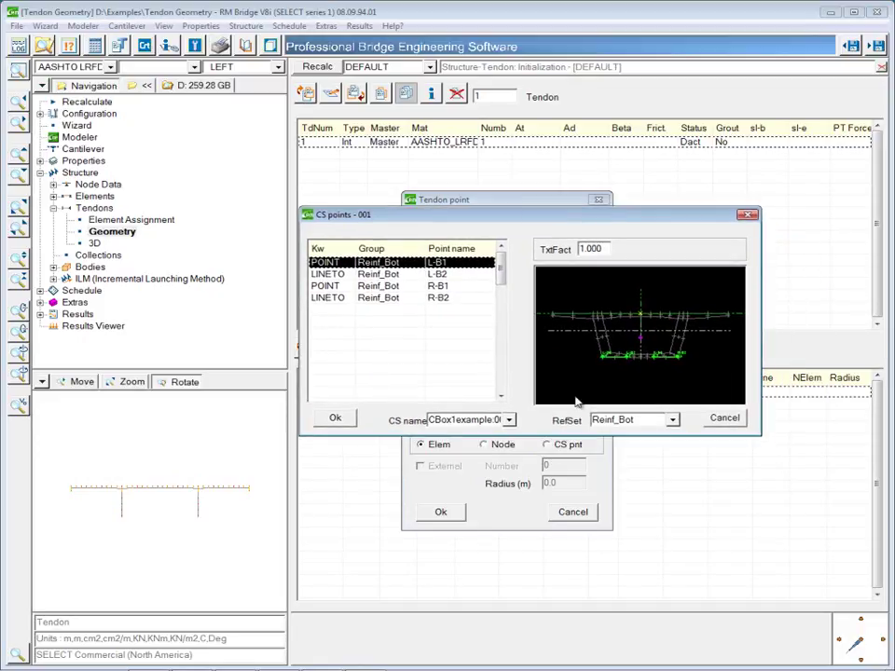
left_click(673, 422)
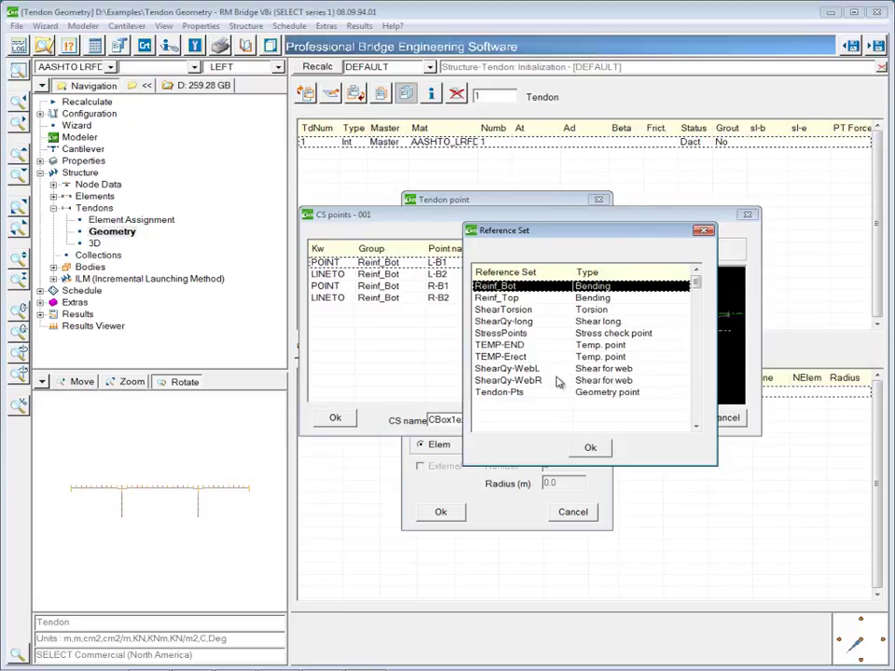
left_click(510, 334)
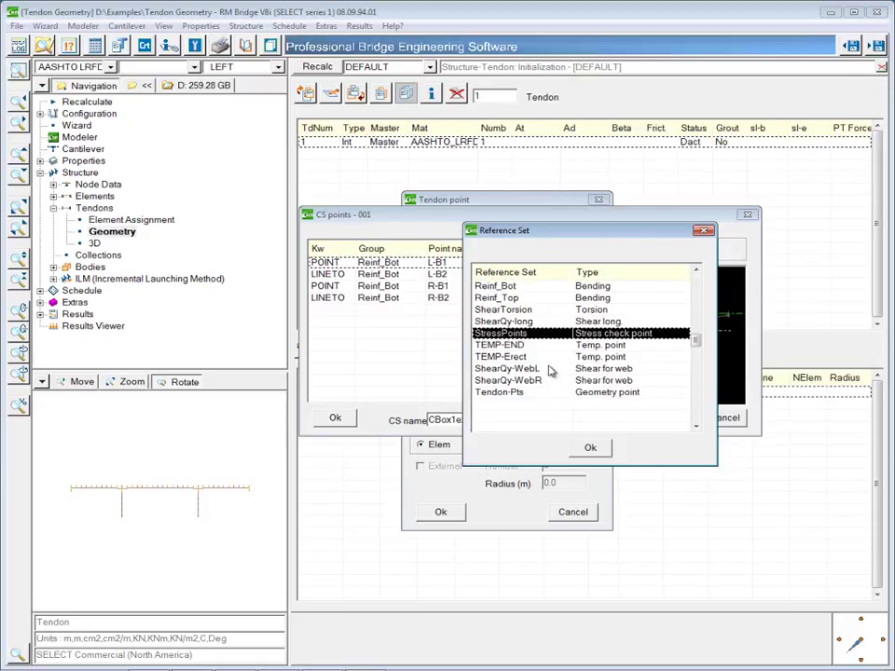
left_click(590, 447)
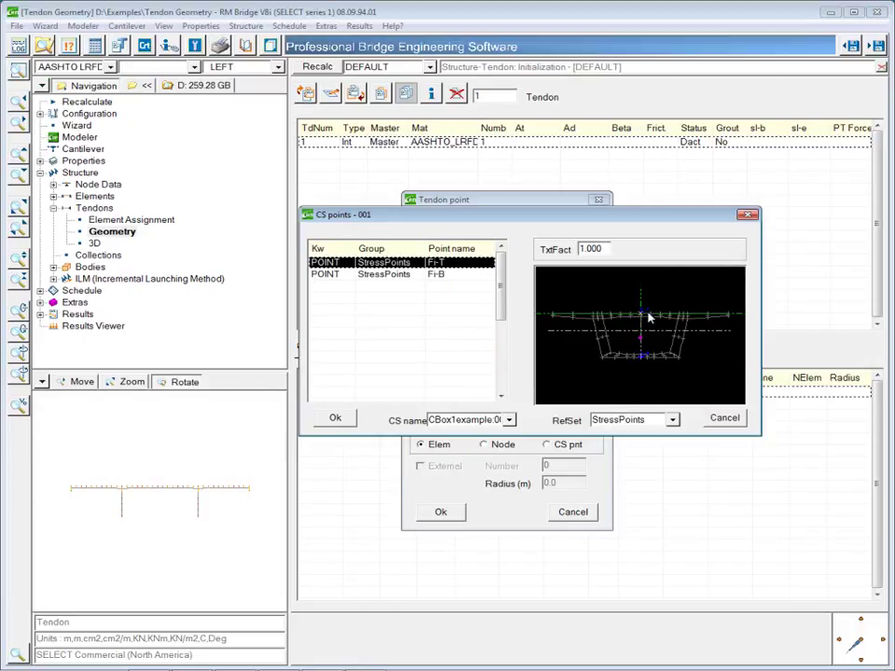
left_click(431, 277)
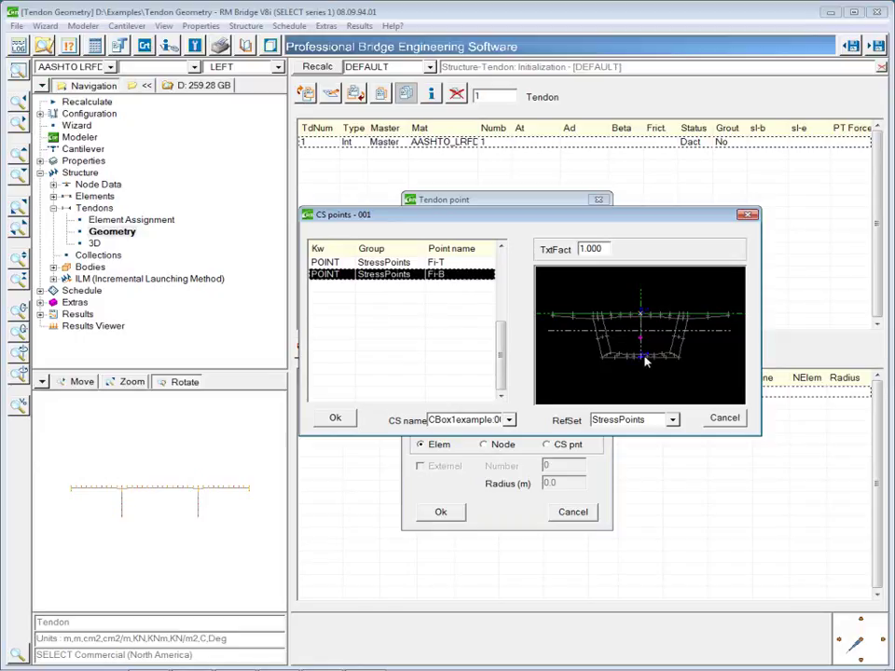
left_click(337, 419)
Step: Set the element 104 point's ey to 0.2 m with both angles free, add it, and check the tendon graphic
double_click(503, 327)
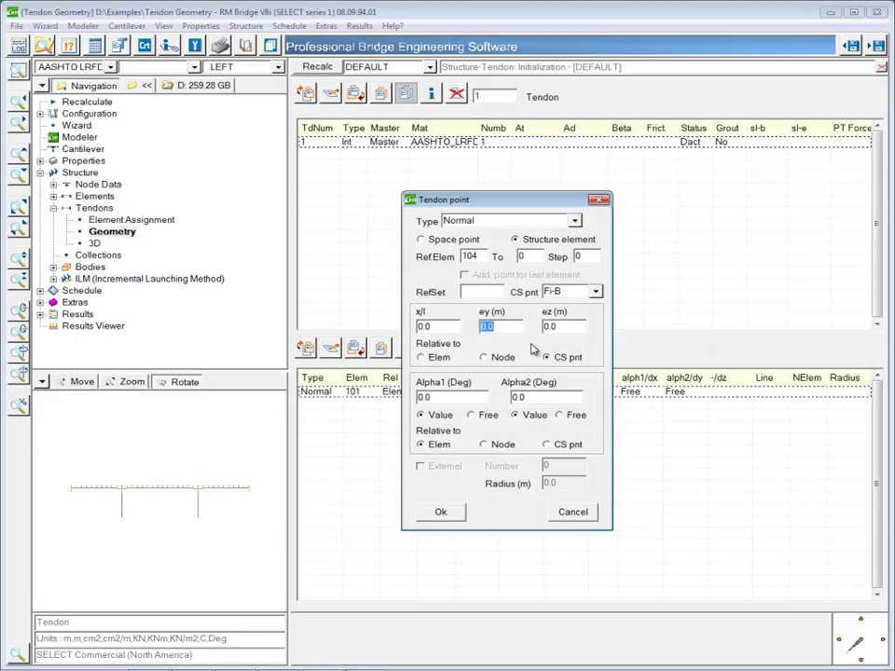
key("BackSpace")
left_click(472, 415)
left_click(573, 416)
left_click(442, 513)
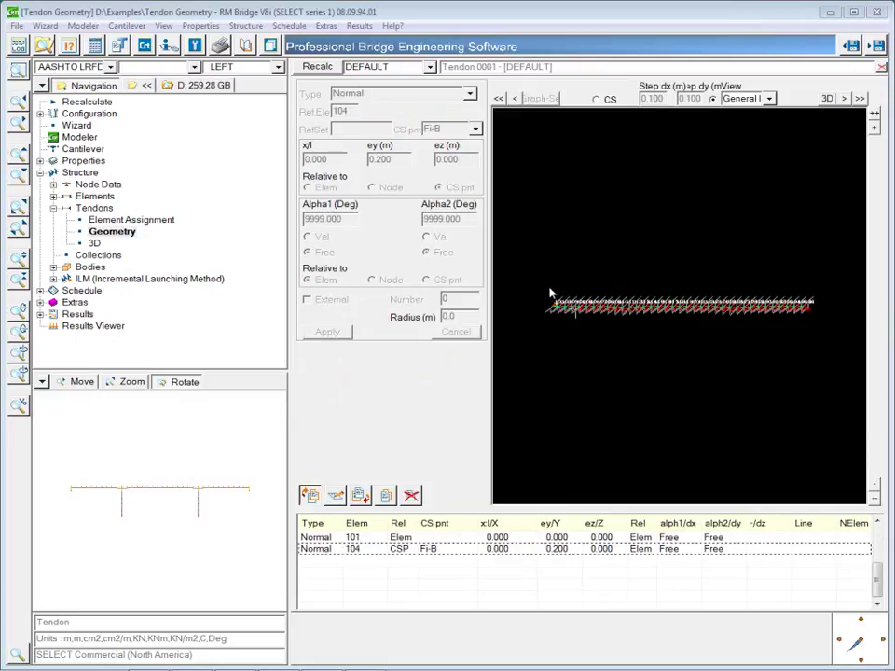
scroll(559, 298, "up", 5)
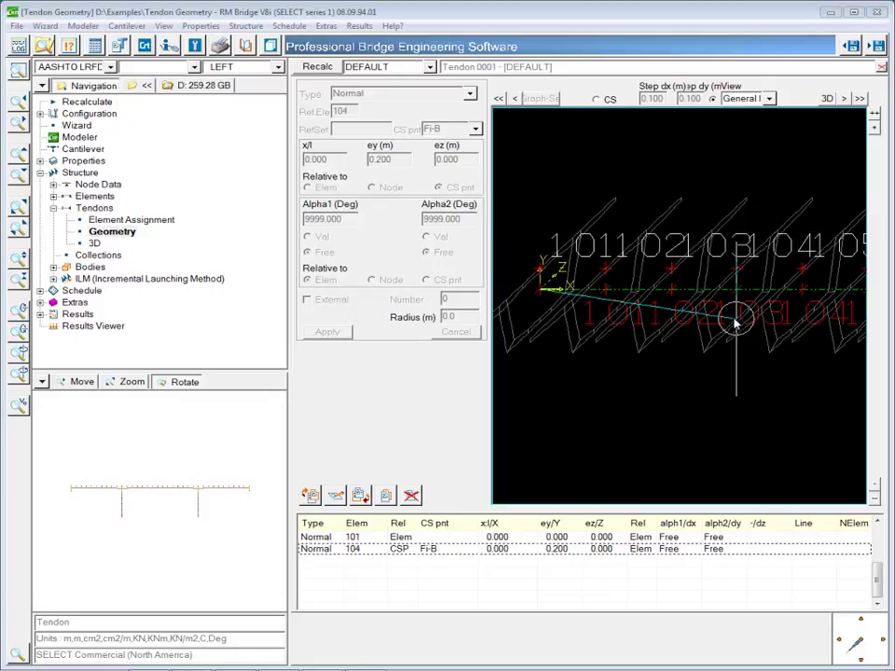
scroll(682, 311, "down", 5)
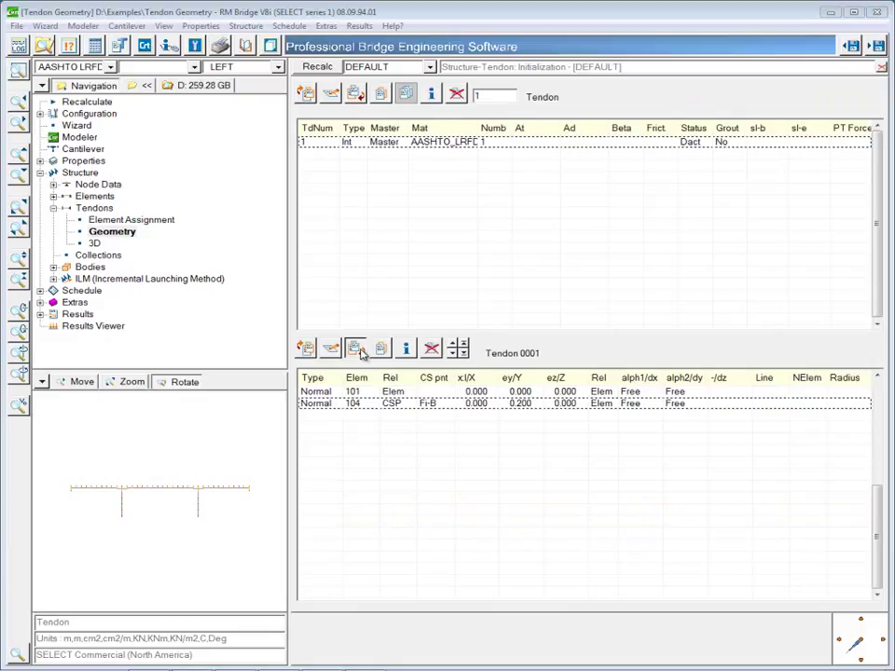
Step: Add a Normal tendon point at element 108 with zero element offsets and both angles free, and check the resulting tendon curve
left_click(357, 350)
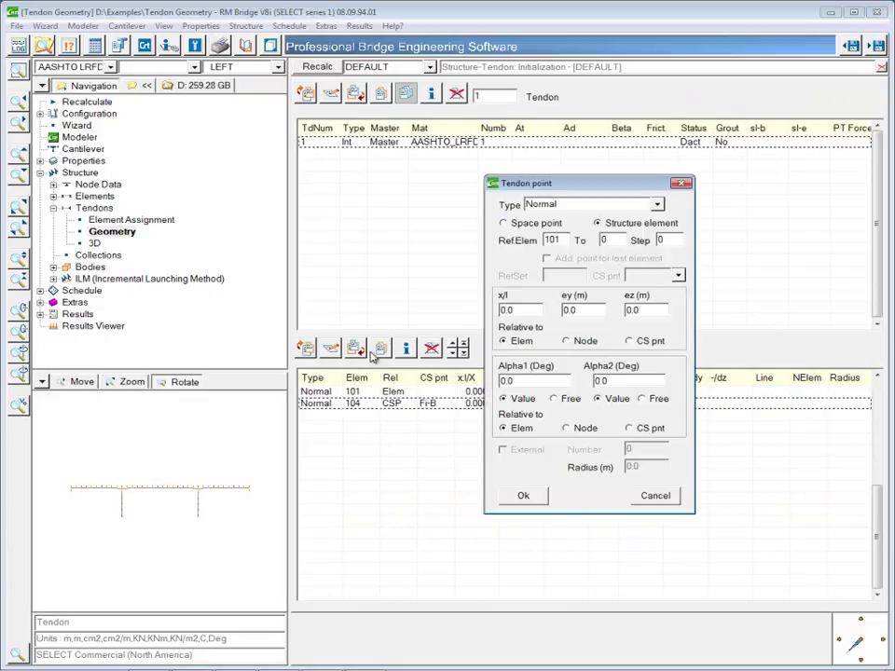
double_click(553, 239)
type("108")
double_click(508, 310)
left_click(563, 402)
left_click(651, 399)
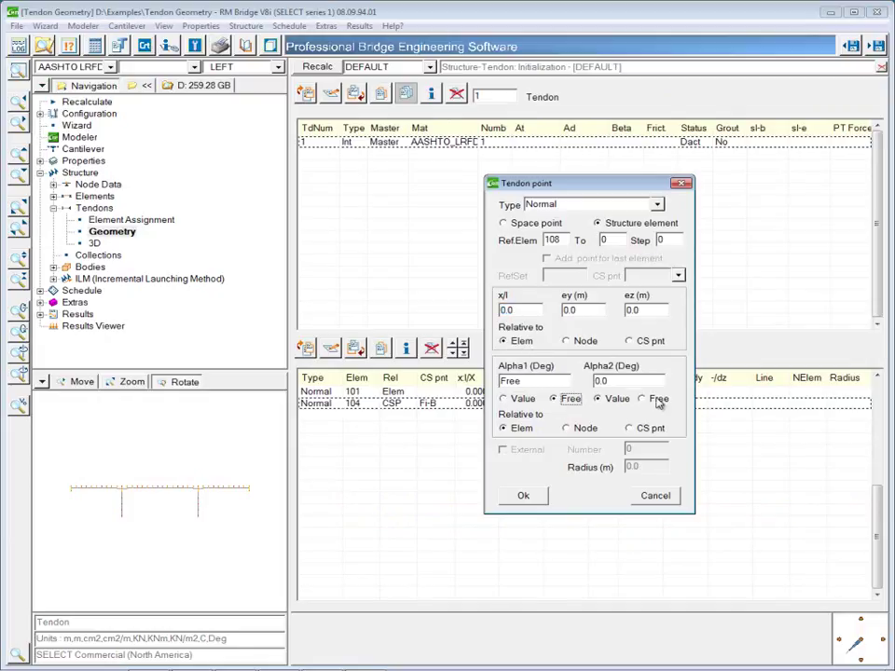
left_click(527, 499)
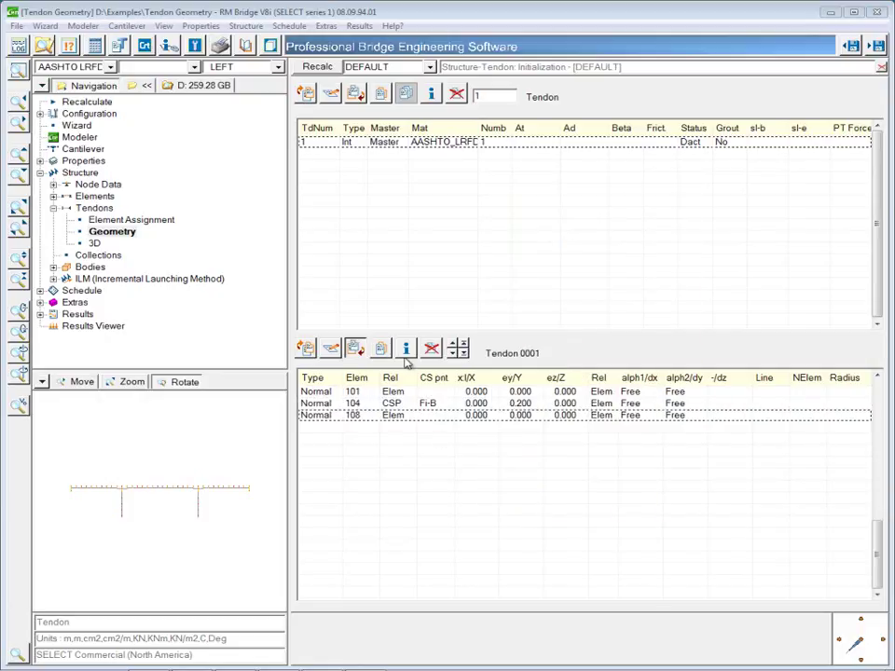
left_click(408, 353)
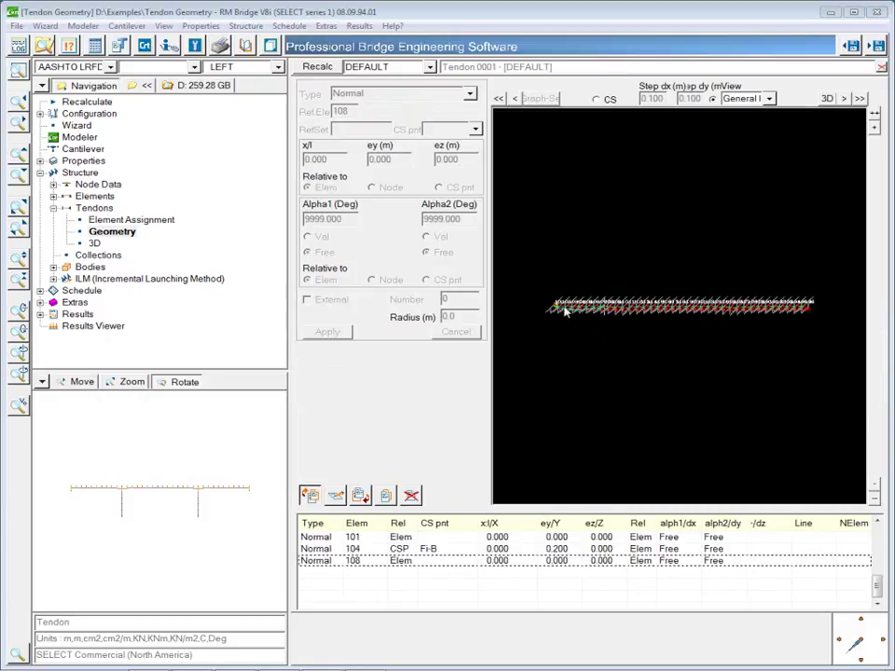
scroll(622, 336, "up", 5)
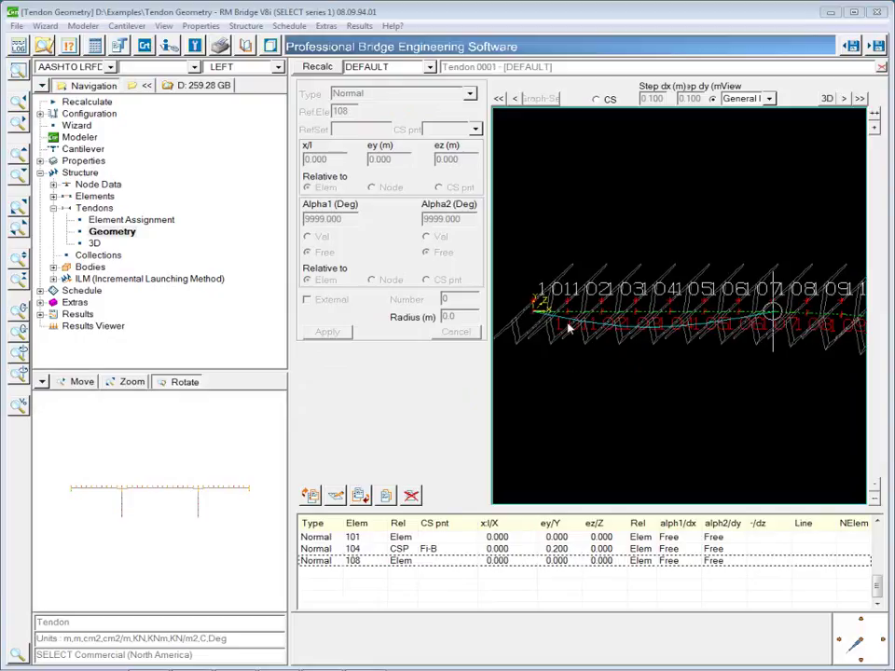
left_click(635, 298)
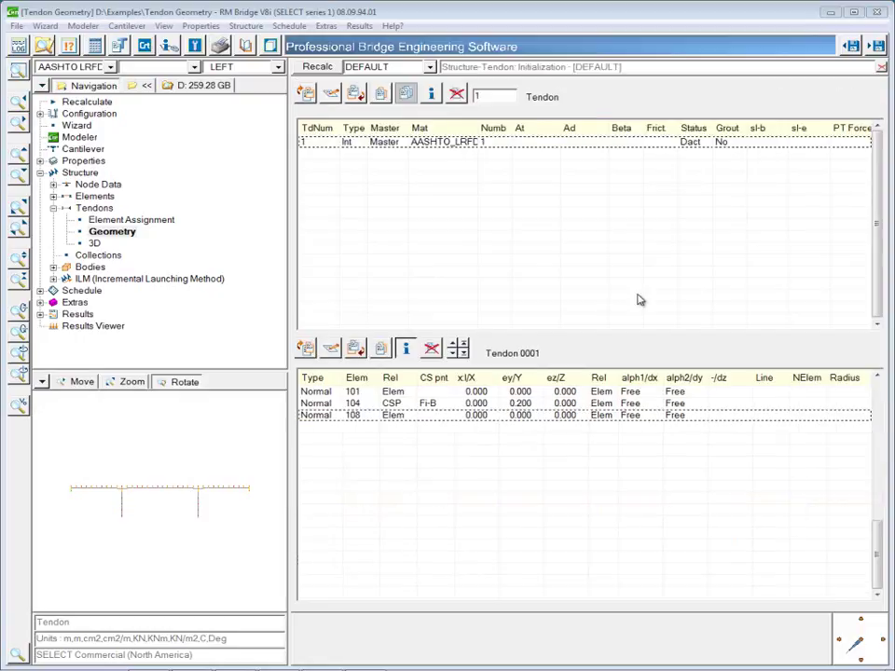
Step: Start another Normal tendon point at element 111, positioned relative to a cross-section point
left_click(356, 348)
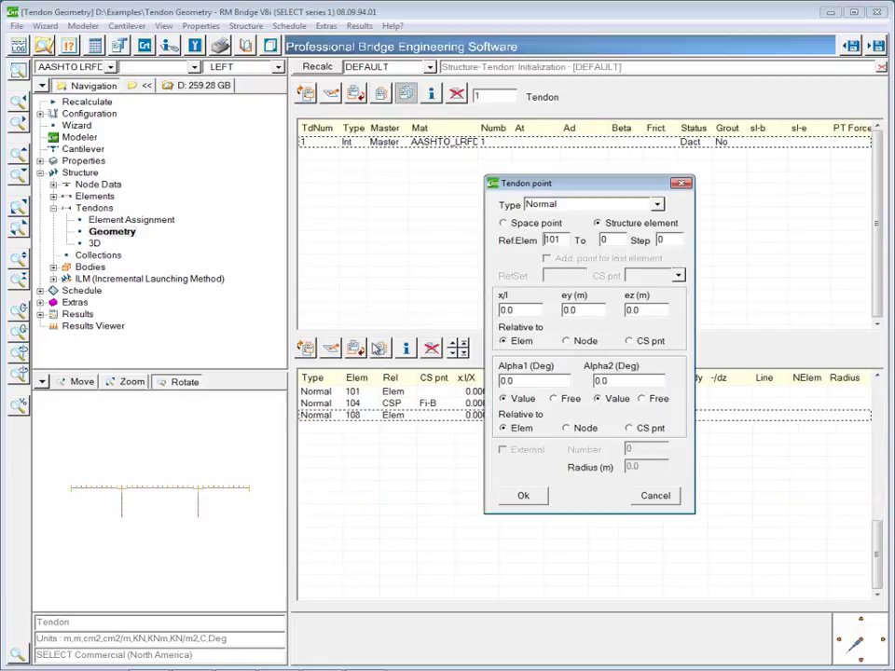
double_click(557, 241)
type("111")
left_click(631, 342)
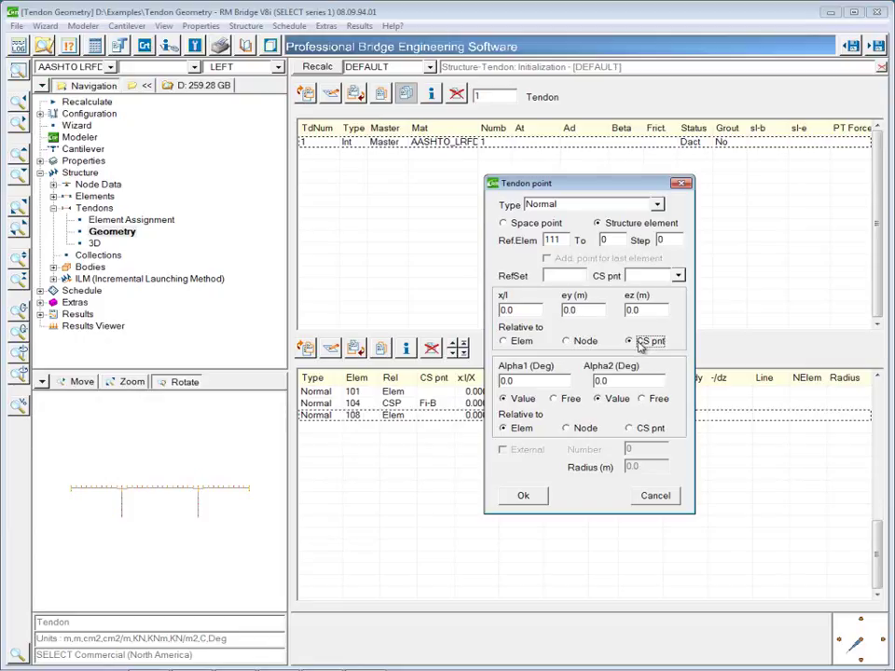
Step: Choose Fi-T from the StressPoints reference set as the reference point for the element 111 tendon point
left_click(678, 276)
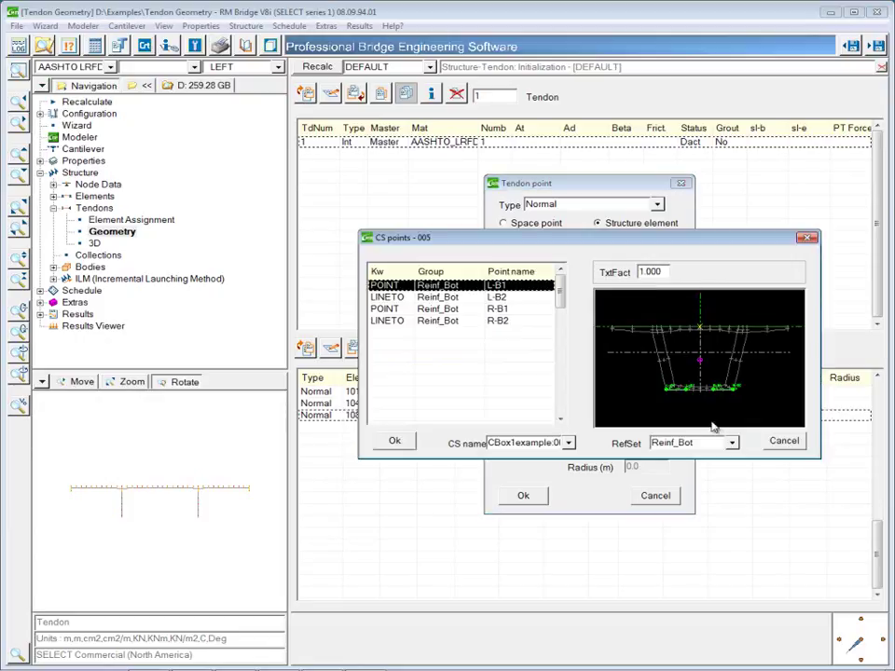
left_click(731, 441)
left_click(512, 333)
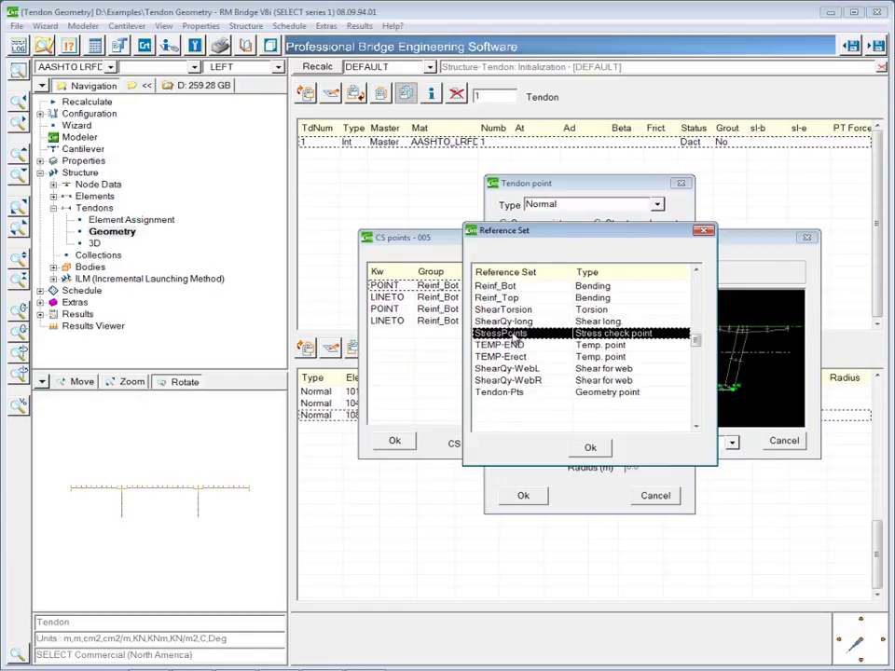
left_click(590, 447)
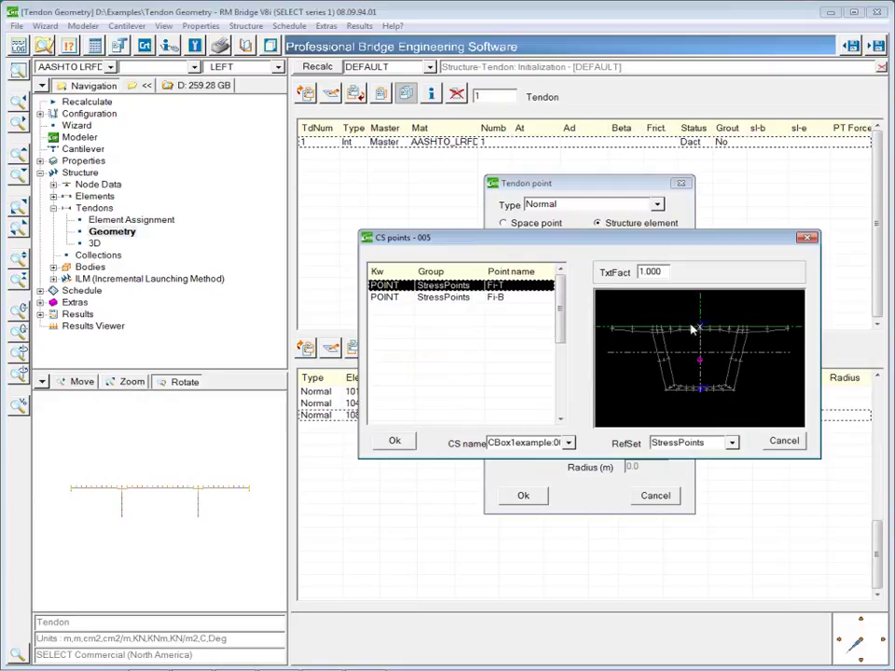
left_click(408, 439)
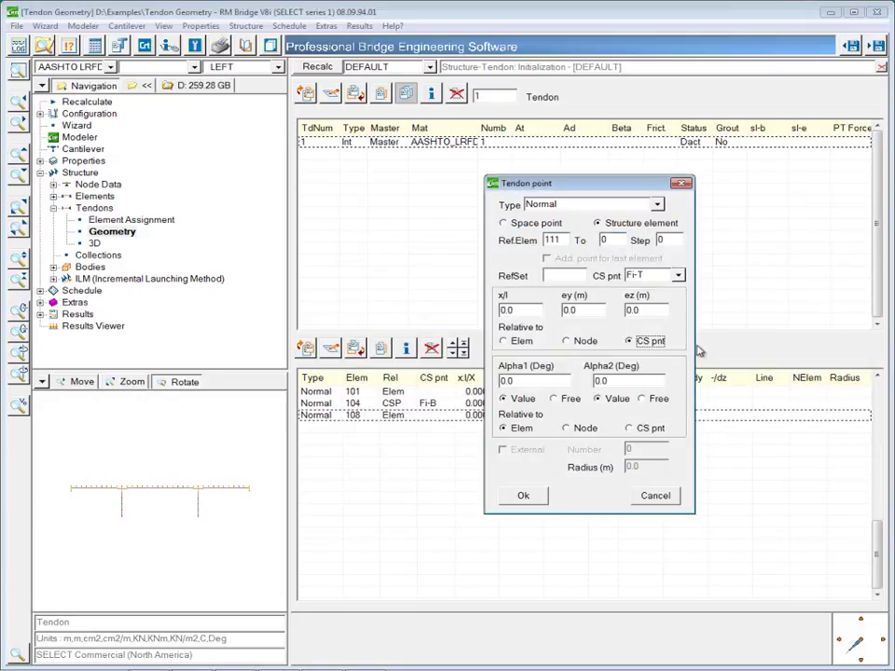
Step: Set the element 111 point's ey to -0.4 m with both angles free, add it, and check the tendon graphic
left_click(572, 310)
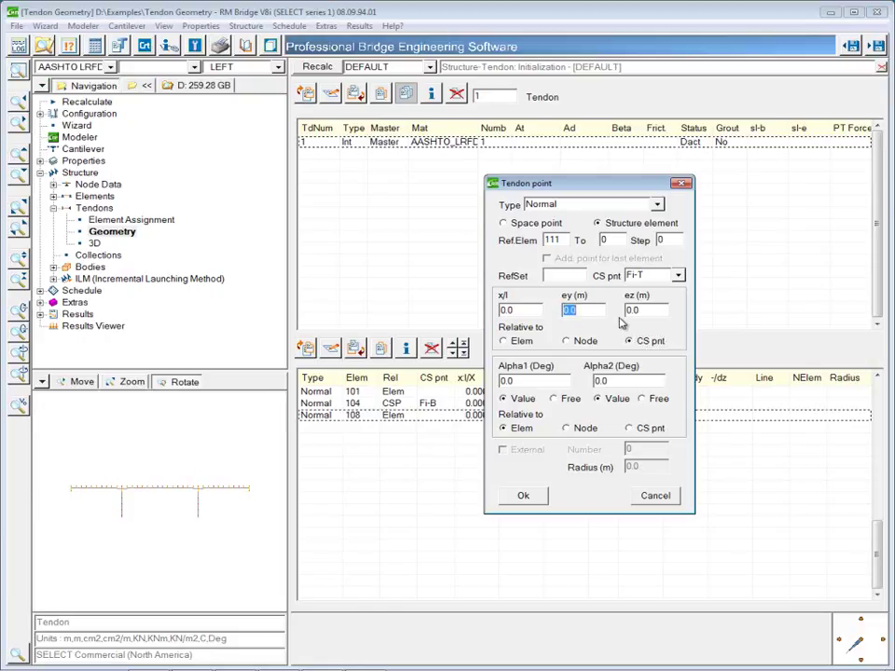
type("-.4")
left_click(553, 398)
left_click(658, 399)
left_click(523, 497)
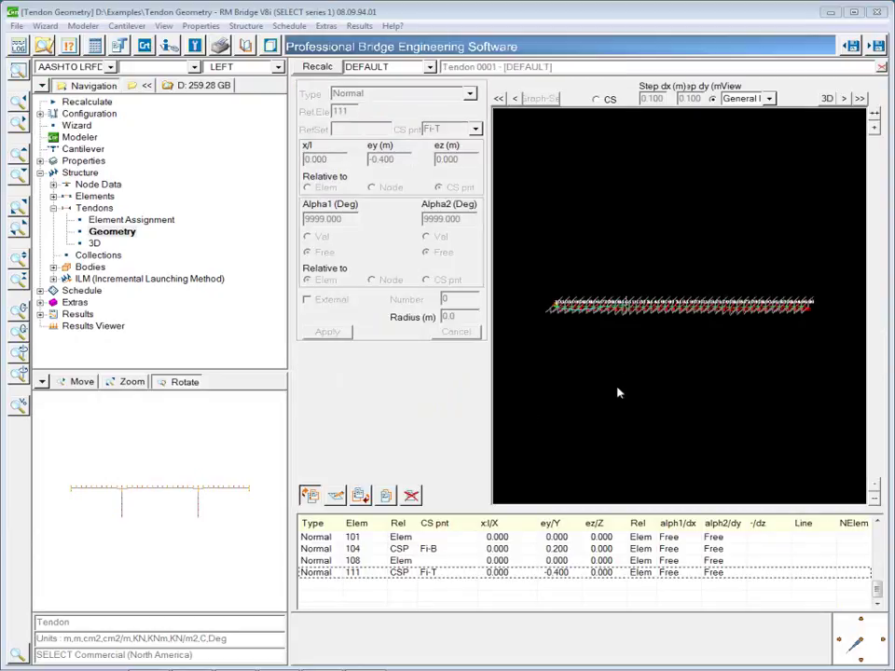
scroll(627, 333, "up", 3)
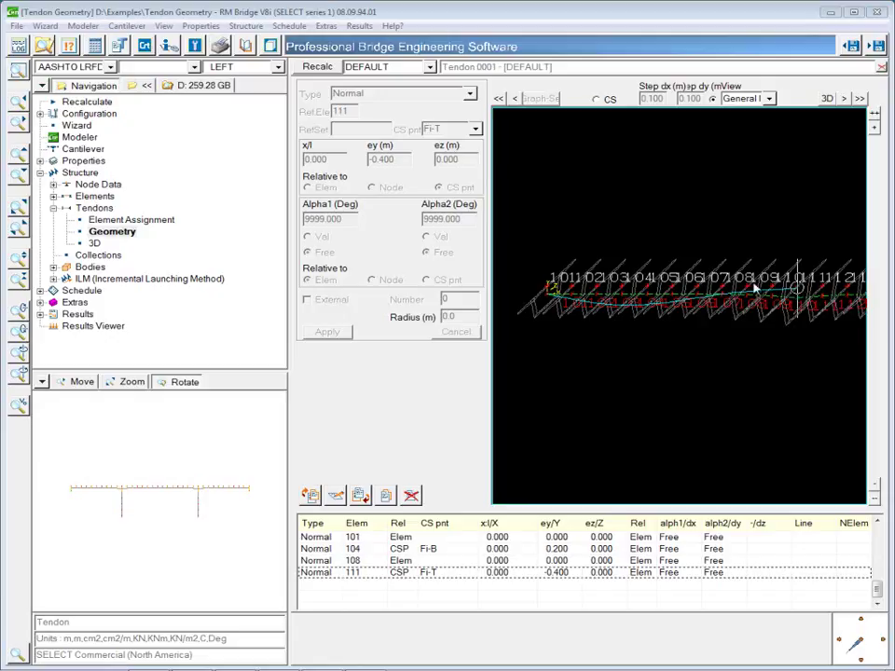
key("Escape")
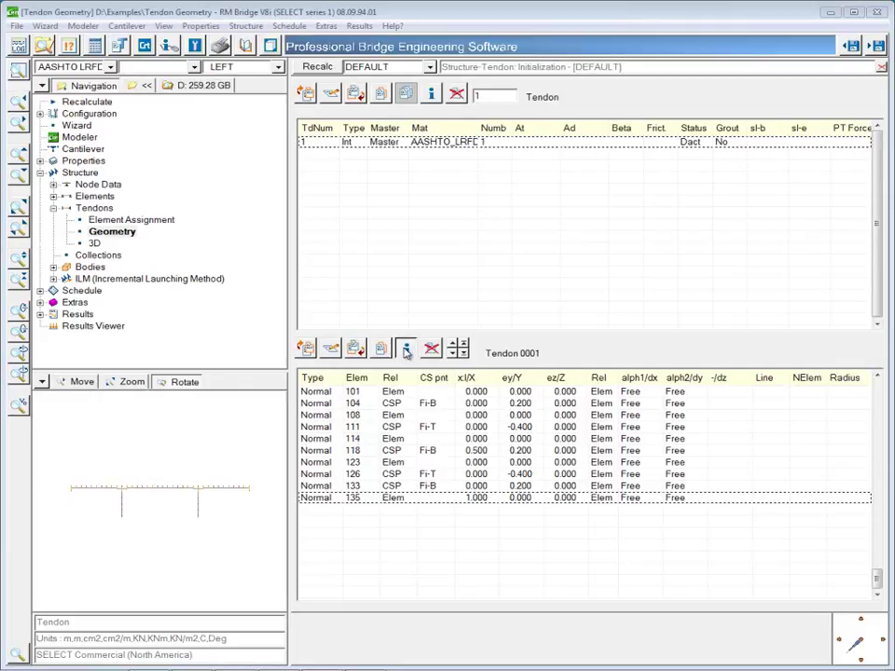
Step: Examine the complete master tendon curve from element 101 to 135 in the tendon graphic
left_click(405, 349)
left_click_drag(582, 289, 751, 368)
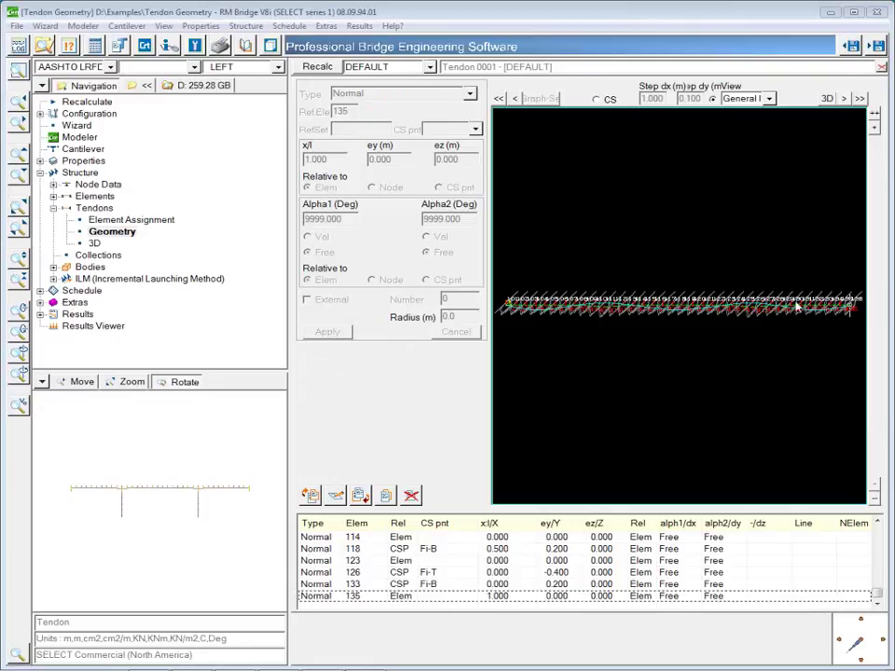
right_click(656, 360)
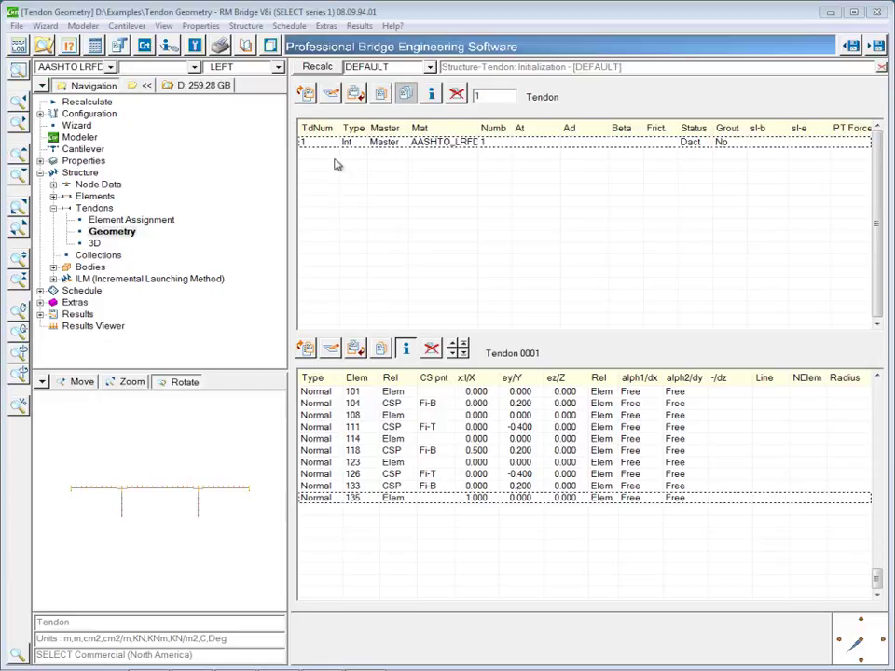
Step: Start internal tendon 101 in the element assignment as a slave profile that follows master profile 1
left_click(143, 220)
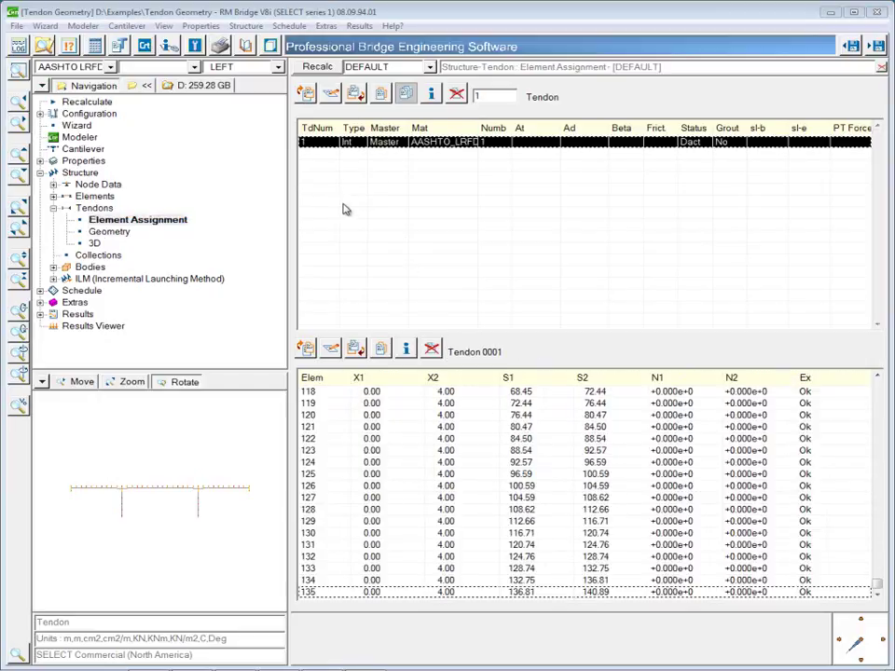
left_click(357, 97)
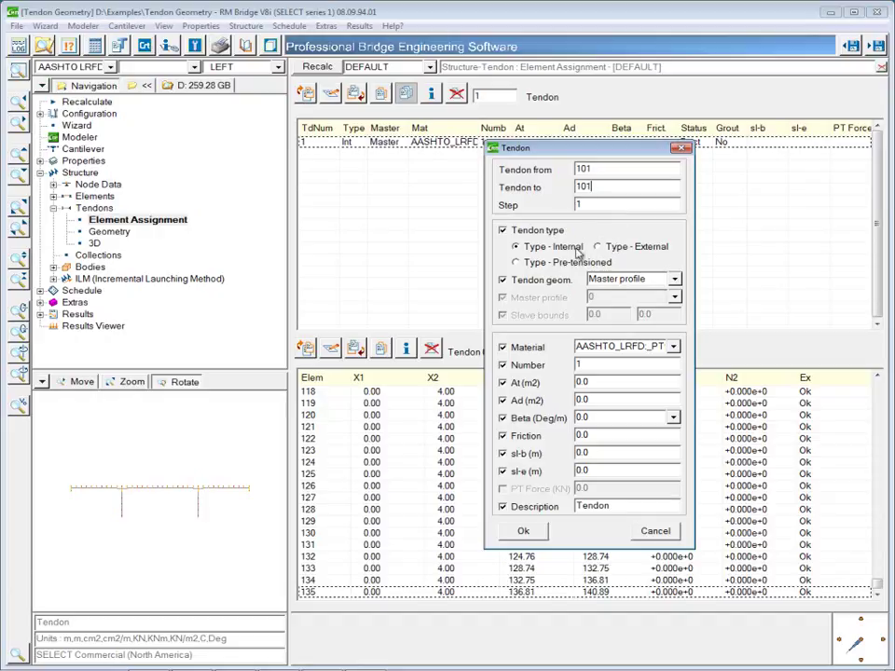
left_click(673, 279)
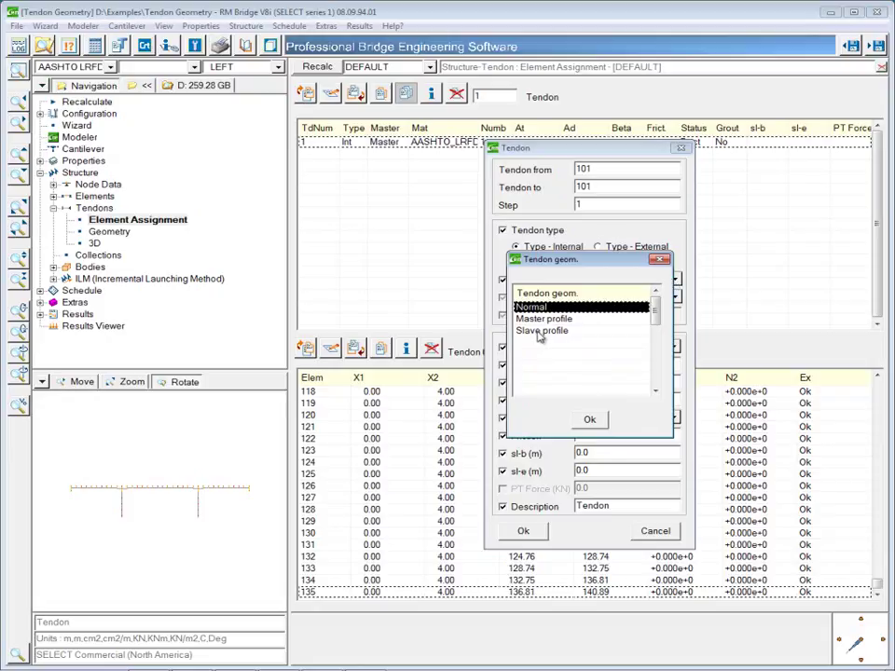
left_click(543, 330)
left_click(590, 421)
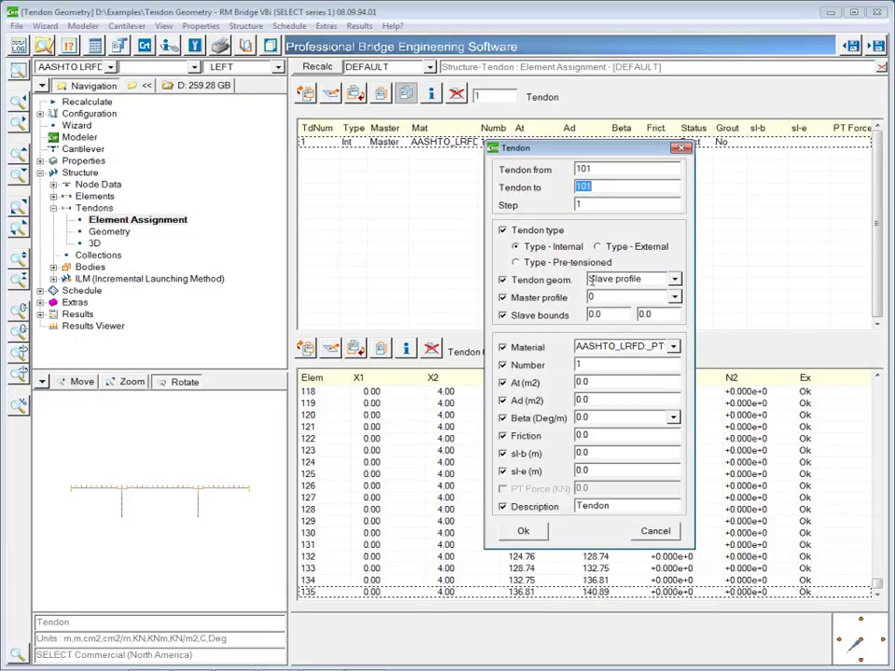
left_click(673, 298)
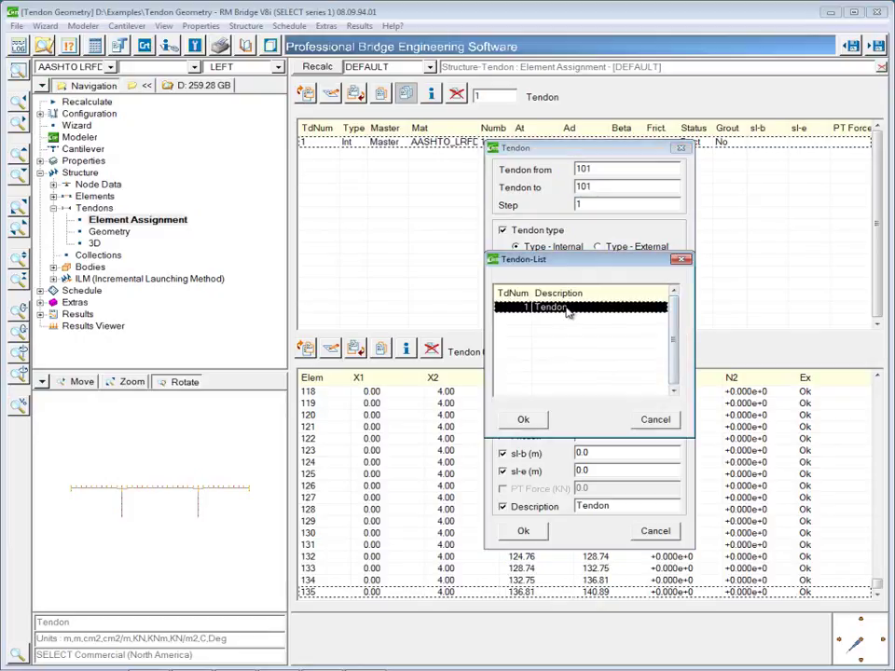
left_click(518, 421)
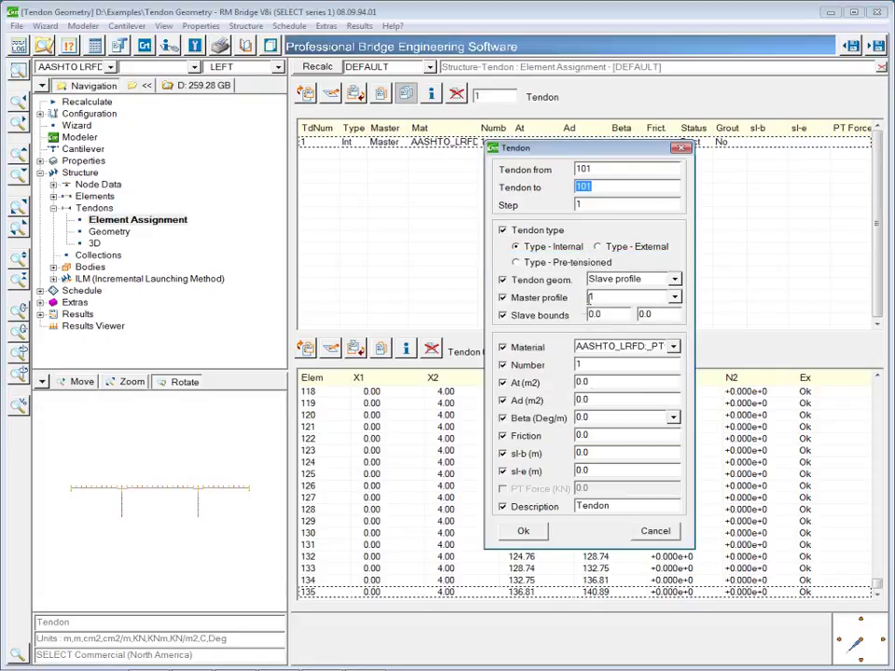
Step: Set tendon 101's number to 12, its tendon area At to 0.00285 m2 and its duct area Ad to 0.005 m2
double_click(585, 364)
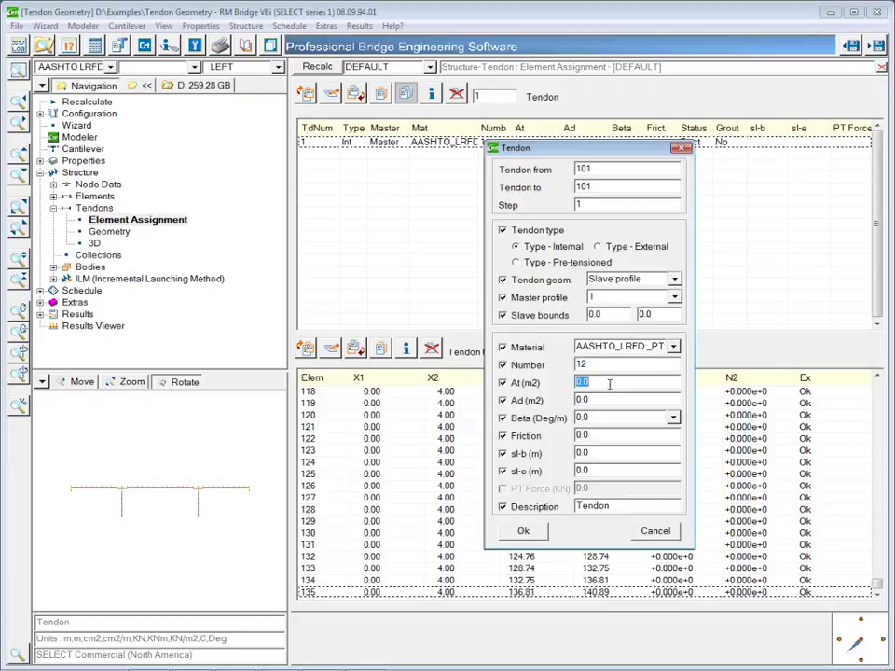
type("0285")
double_click(618, 401)
type("0")
Step: Give tendon 101 a friction of 0.2 and a Beta of 0.573 Deg/m, and add the tendon
double_click(607, 433)
key("BackSpace")
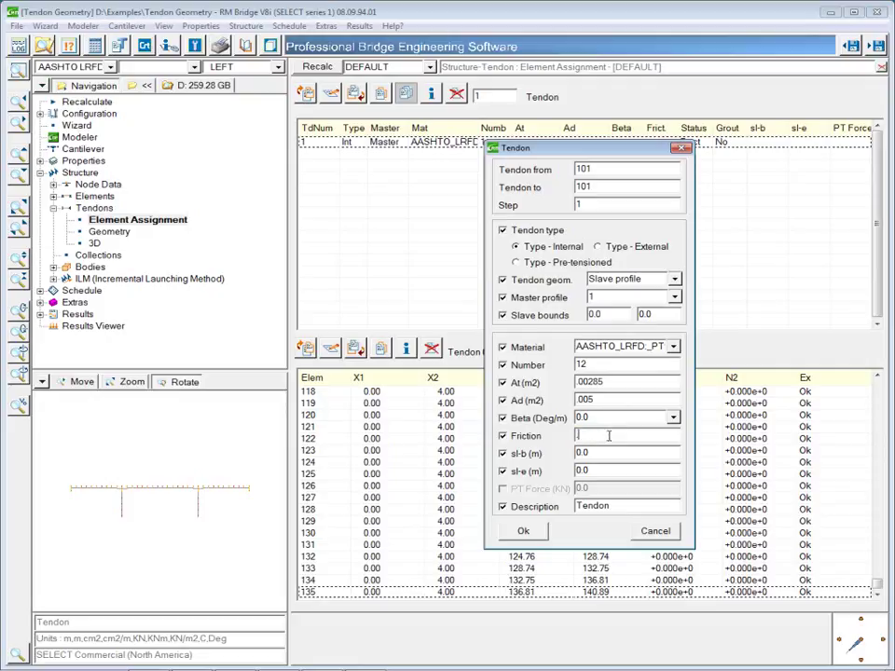
left_click(611, 423)
type(".001")
double_click(618, 418)
key("BackSpace")
left_click(673, 419)
type(".001")
left_click(533, 377)
left_click(527, 531)
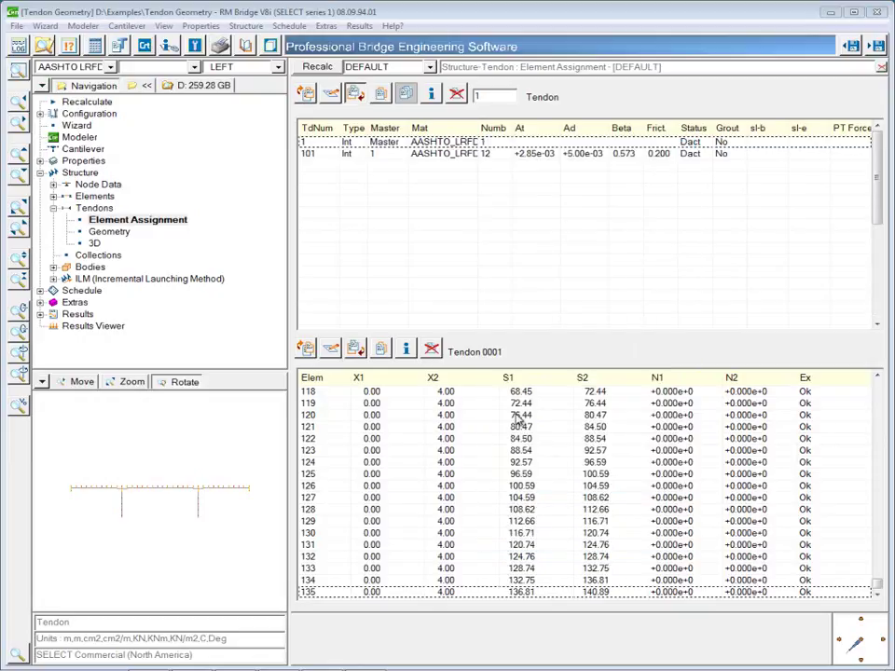
Step: Assign elements 101 to 113 with step 1 to tendon 101
left_click(368, 156)
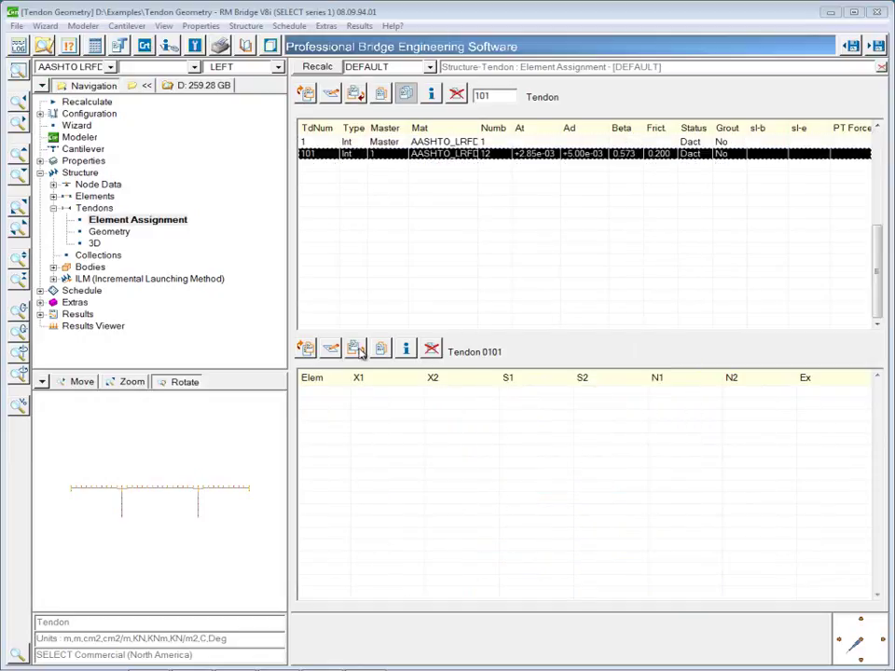
left_click(358, 350)
type("101")
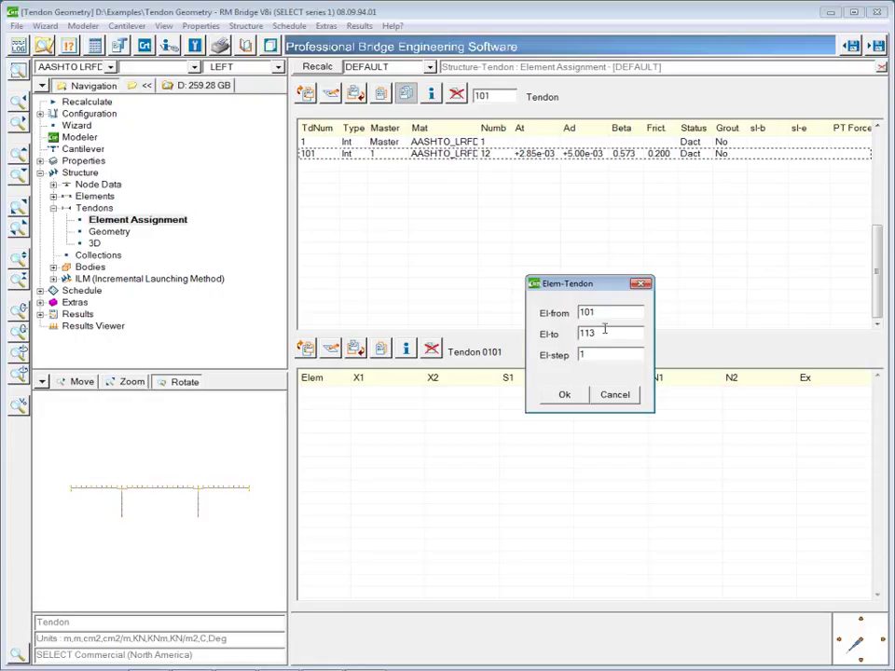
left_click(566, 395)
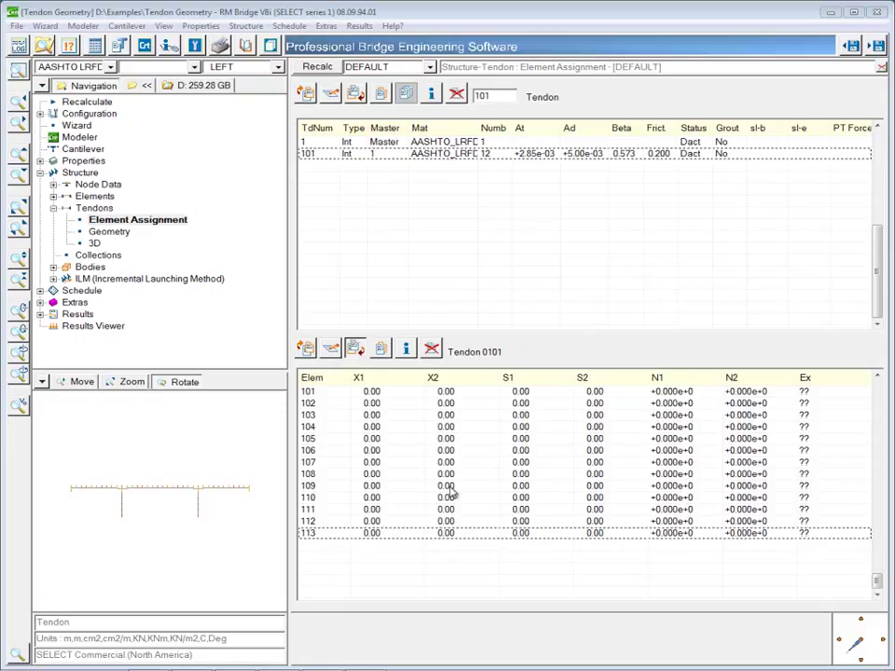
Step: Compare the geometry point lists of master tendon 1 and slave tendon 101
left_click(110, 231)
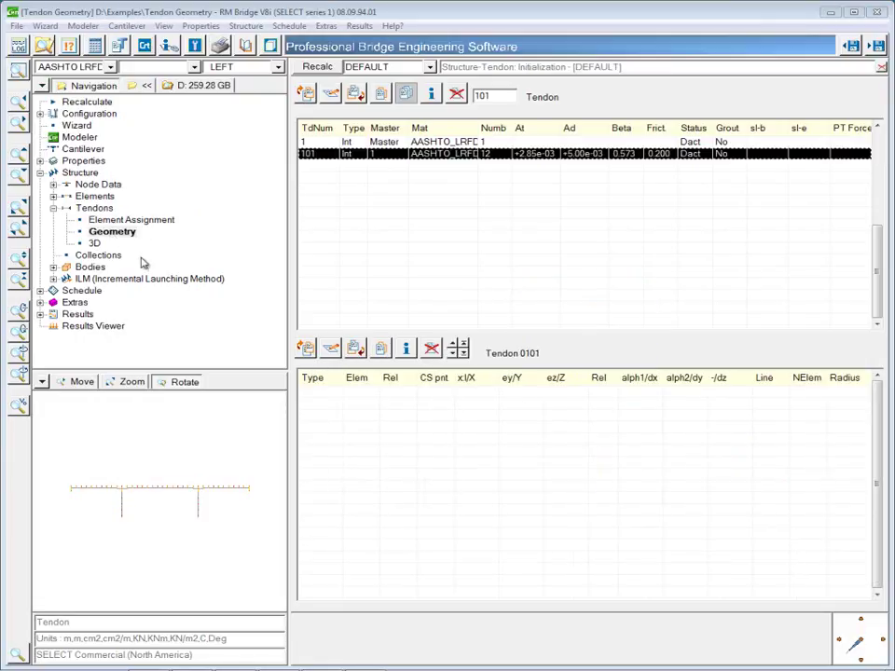
left_click(359, 142)
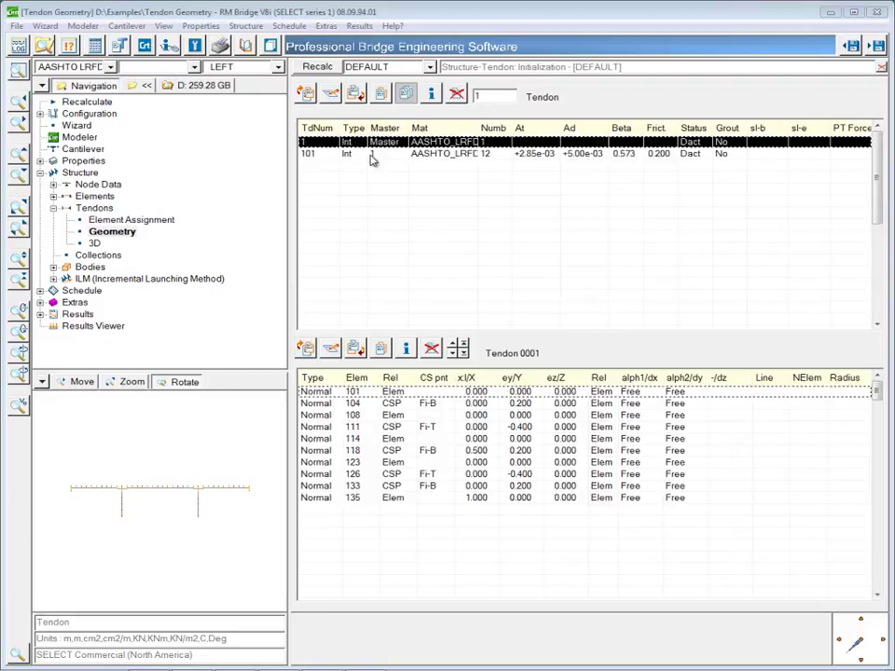
left_click(367, 154)
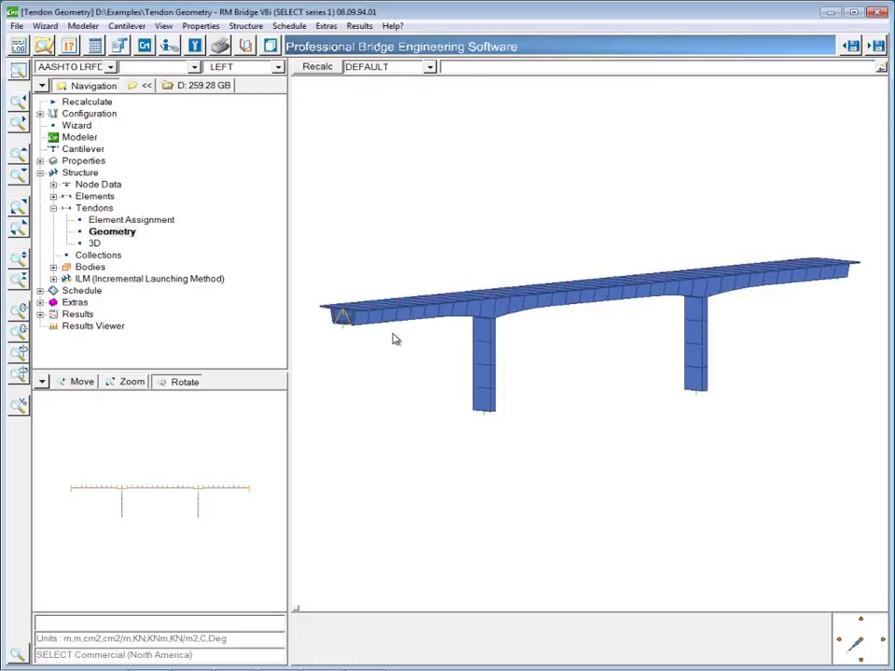
Step: Return to the 3D bridge model and recalculate the DEFAULT construction schedule
left_click_drag(406, 332, 433, 345)
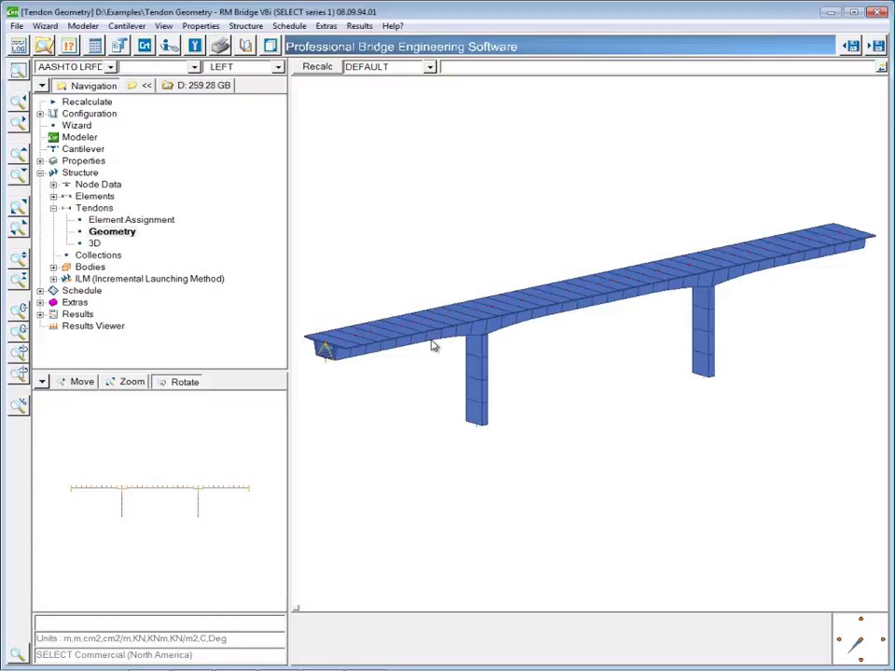
left_click(317, 70)
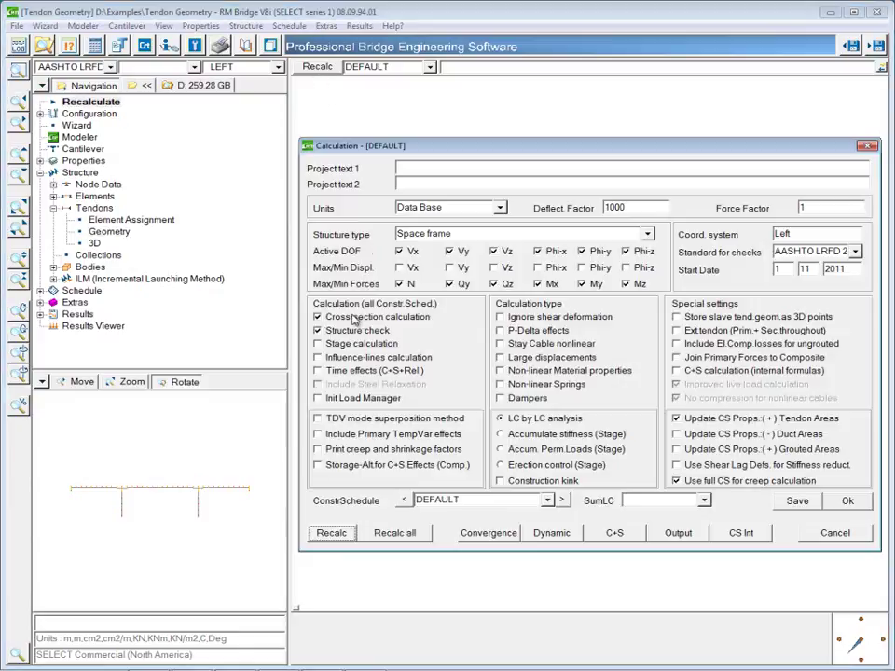
left_click(337, 532)
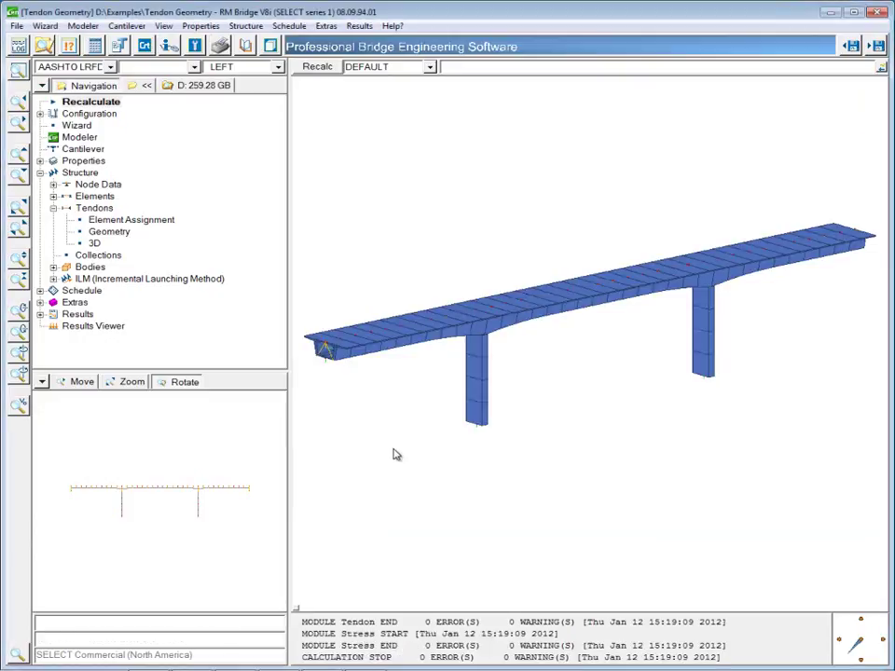
Step: Turn off the drawing of element bodies in the 3D model and inspect the girder from a flatter angle
right_click(395, 260)
left_click(415, 447)
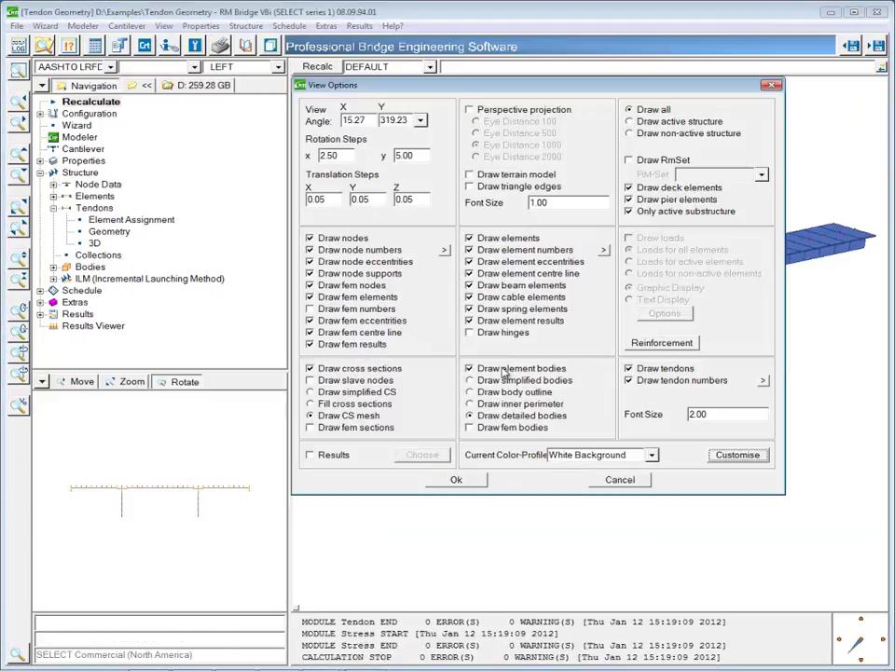
left_click(484, 373)
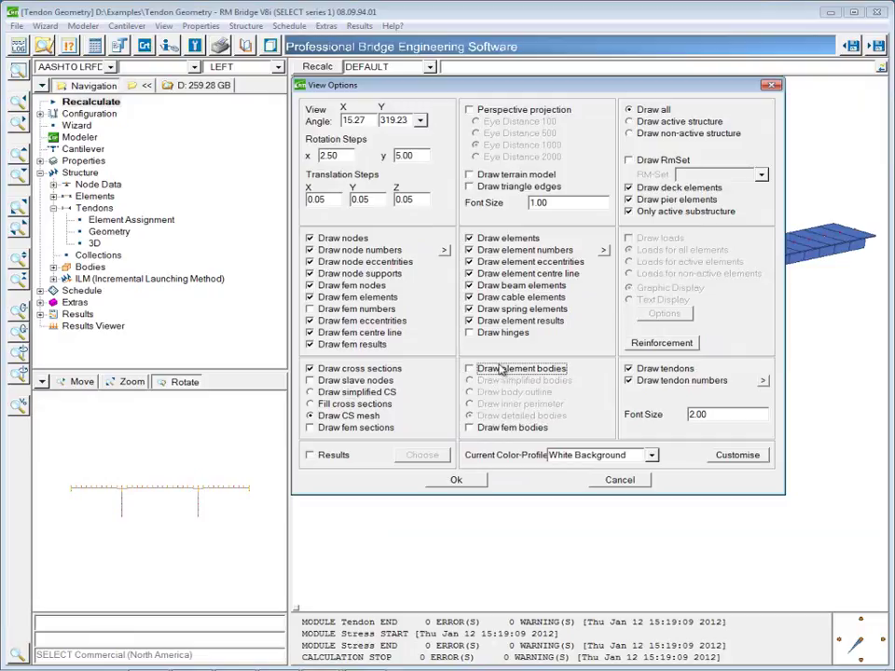
left_click(467, 484)
mouse_move(557, 433)
left_mouse_down()
mouse_move(509, 421)
mouse_move(501, 432)
mouse_move(525, 397)
mouse_move(491, 393)
mouse_move(547, 367)
left_mouse_up()
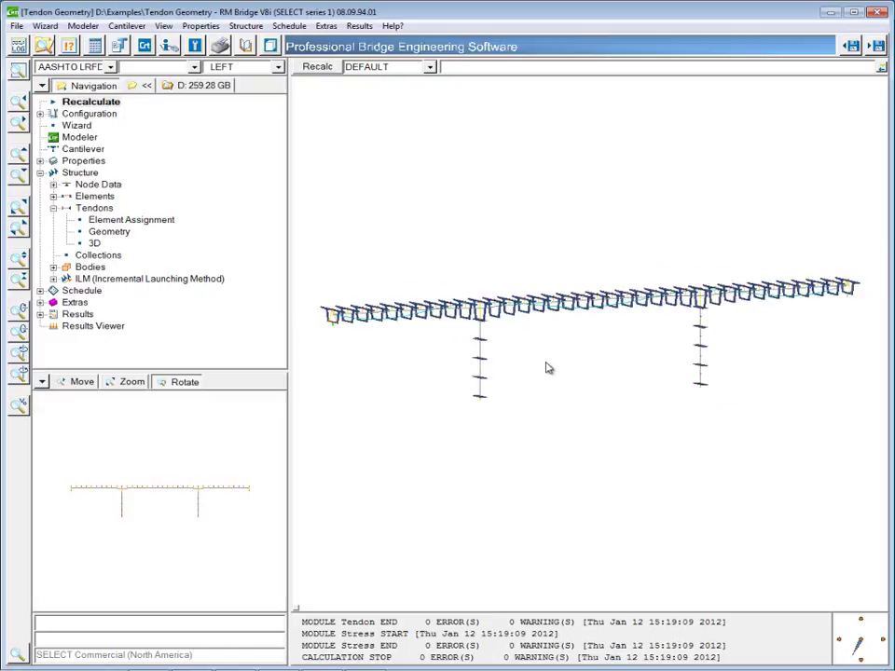
Step: Turn off the drawing of cross sections in the 3D model and inspect the tendon curves along the girder
right_click(371, 373)
left_click(417, 560)
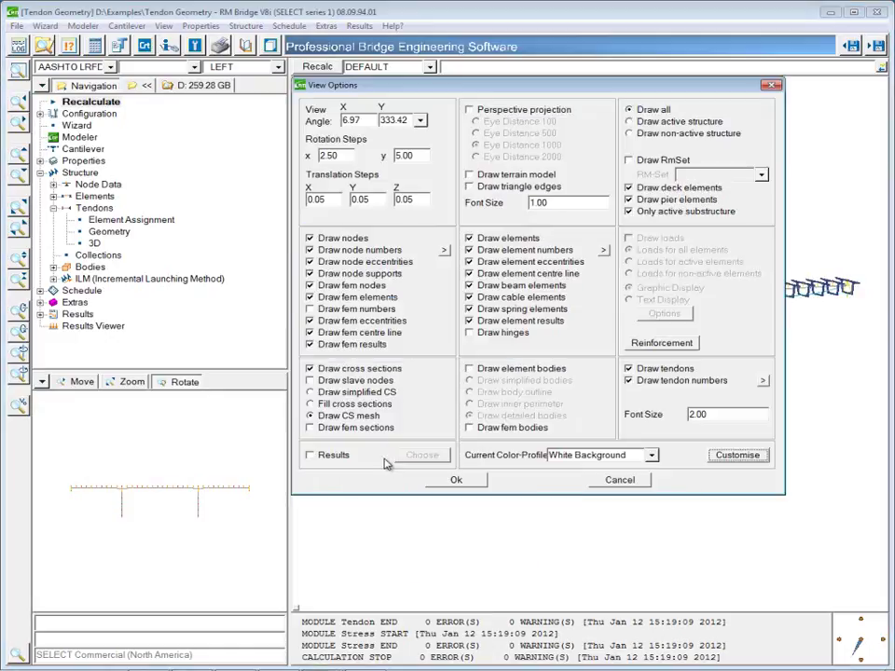
left_click(341, 370)
left_click(457, 482)
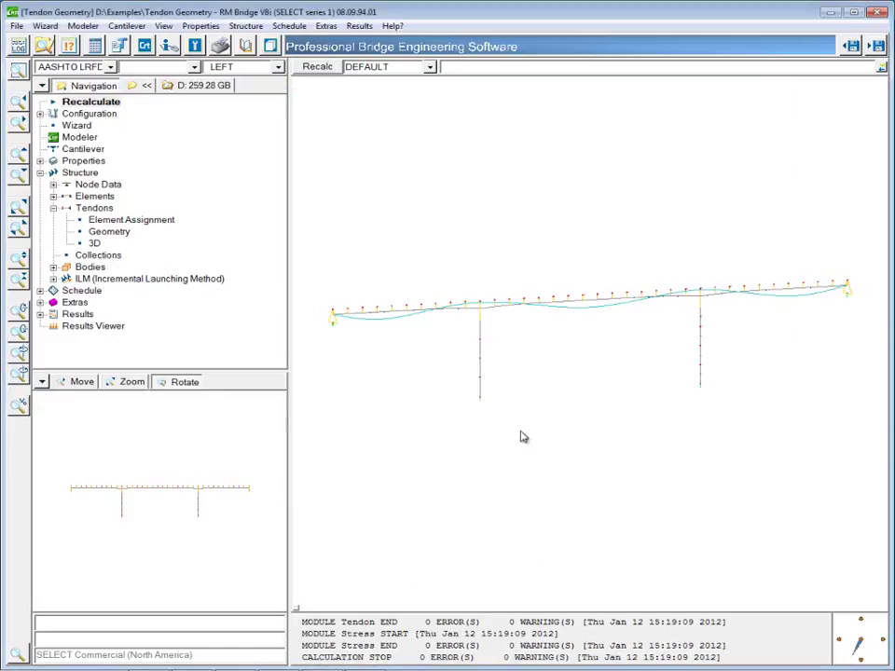
left_click_drag(425, 423, 336, 330)
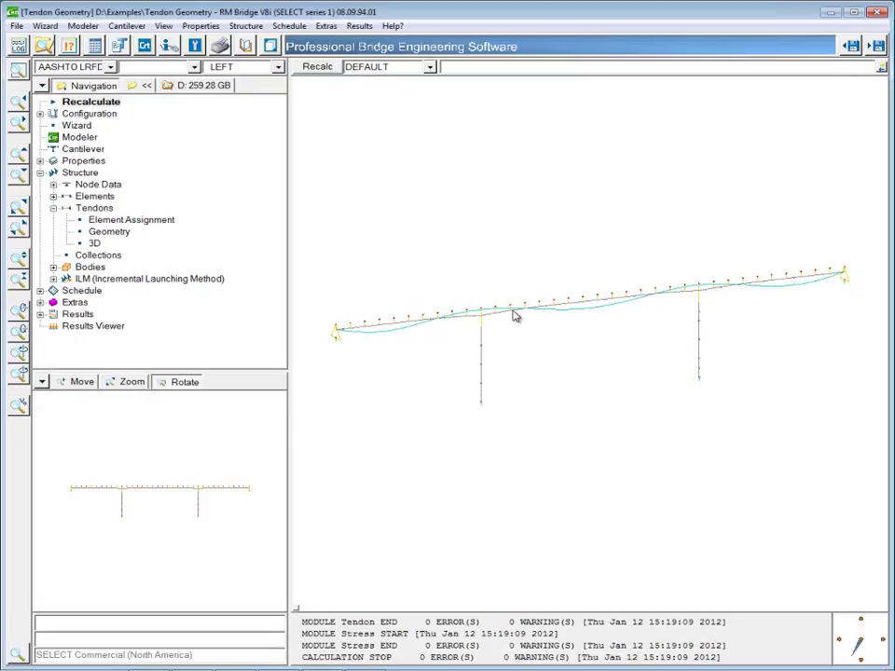